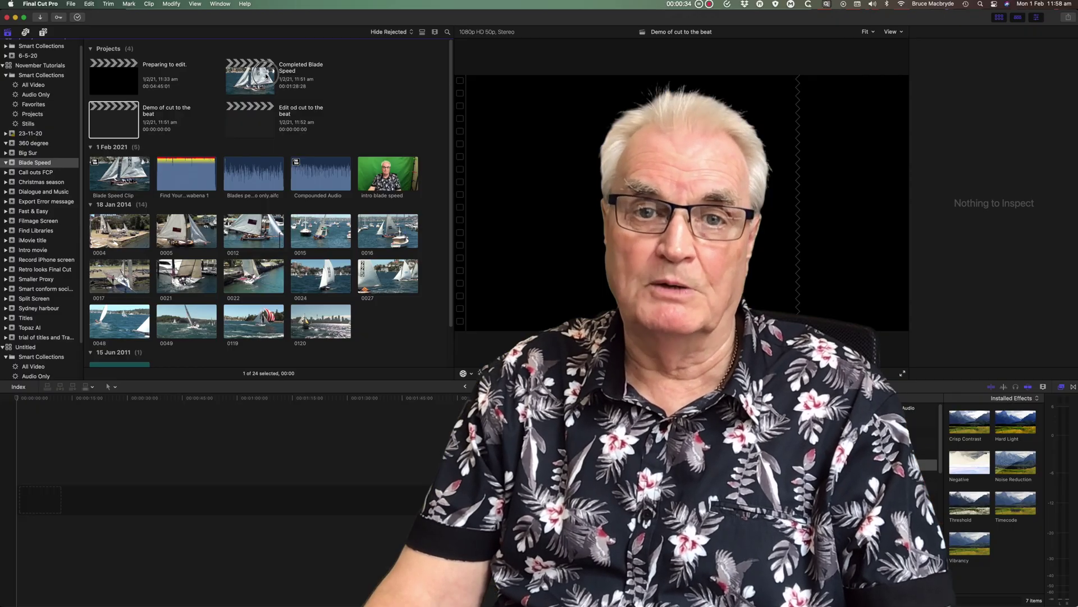
Open the Completed Blade Speed project from the browser into the timeline
double_click(266, 76)
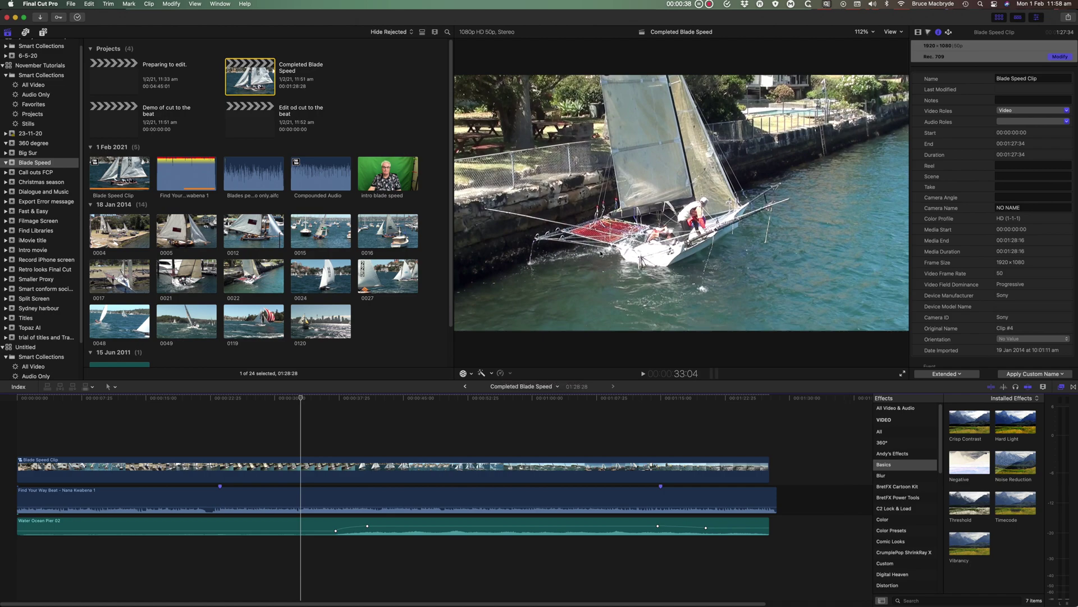
Review the Retime pop-up's speed options, including Blade Speed, then dismiss the menu
left_click(501, 373)
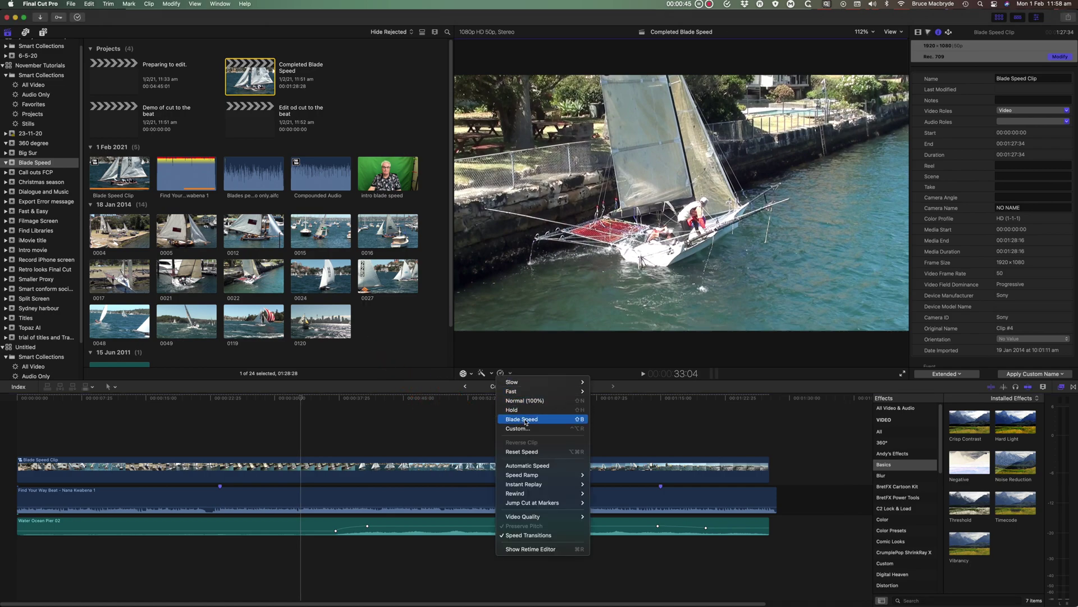
left_click(641, 426)
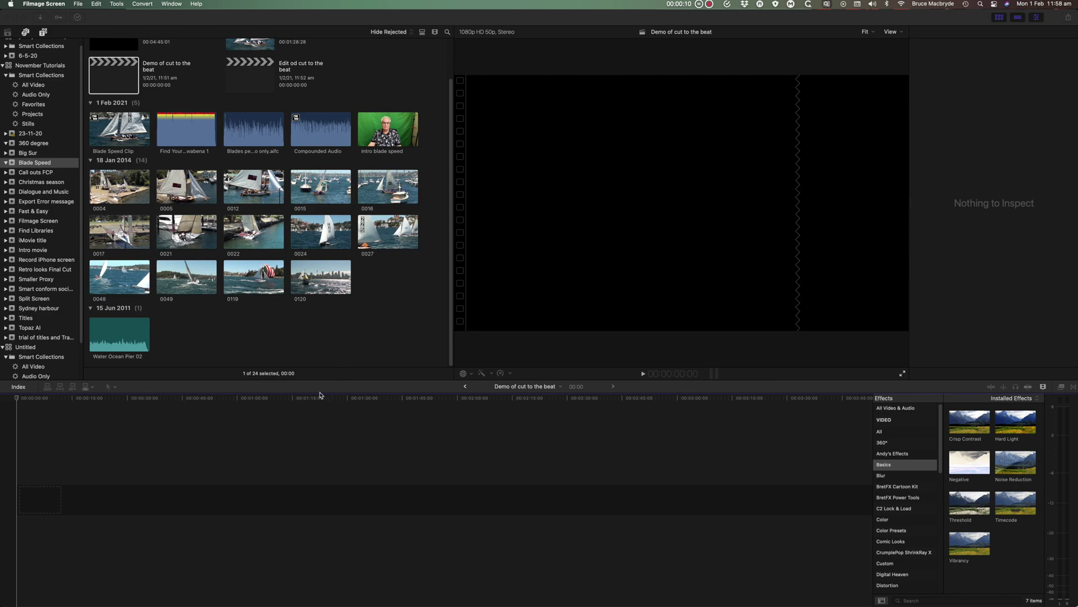
Switch editing to Video Only and append the 14 sailing clips from 18 Jan 2014
left_click(92, 388)
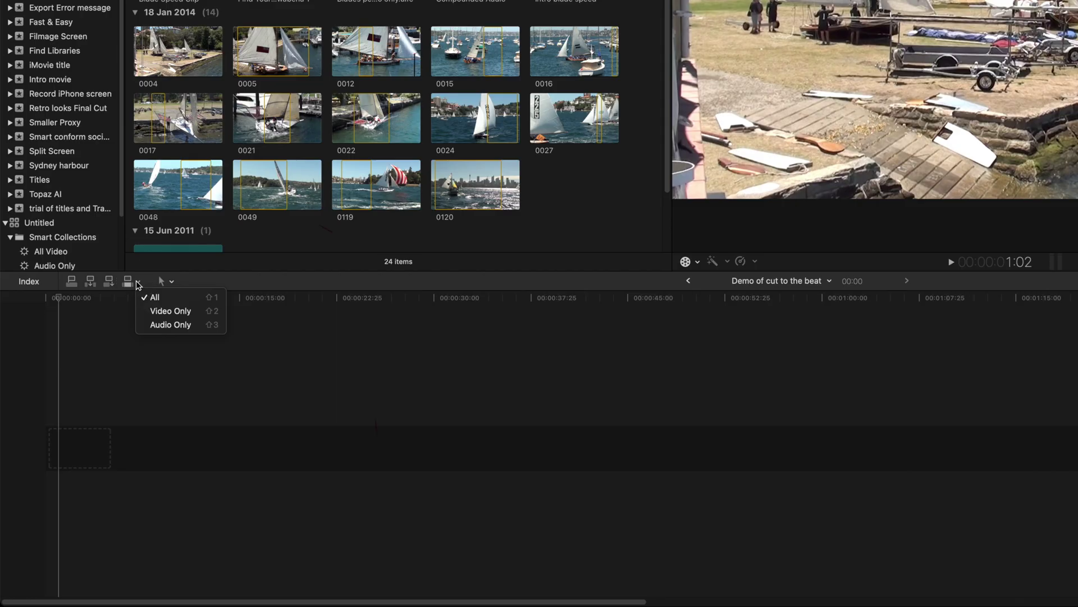
left_click(153, 311)
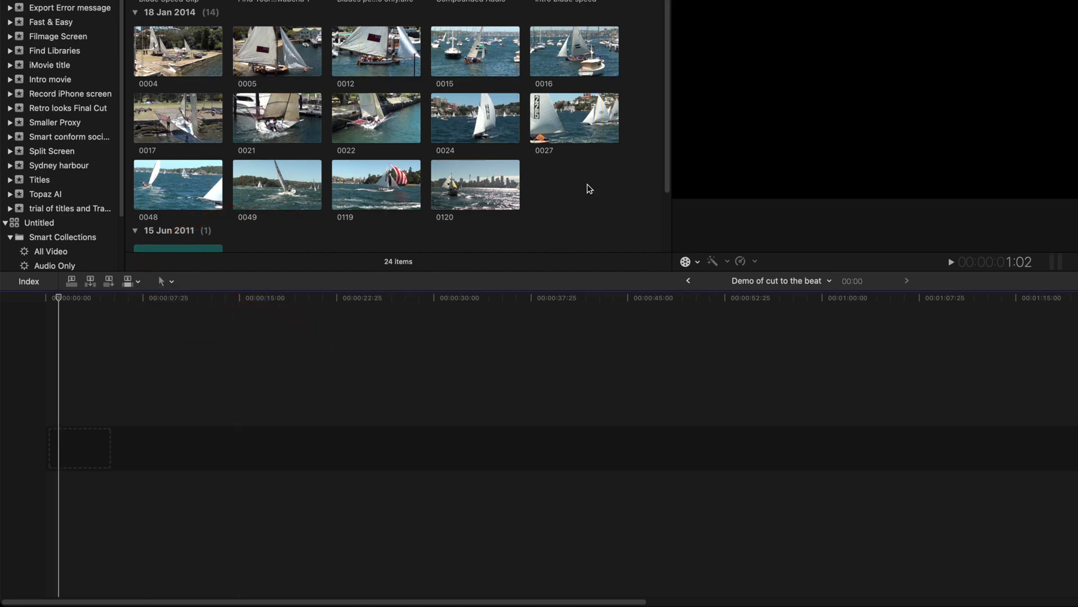
left_click_drag(587, 186, 151, 49)
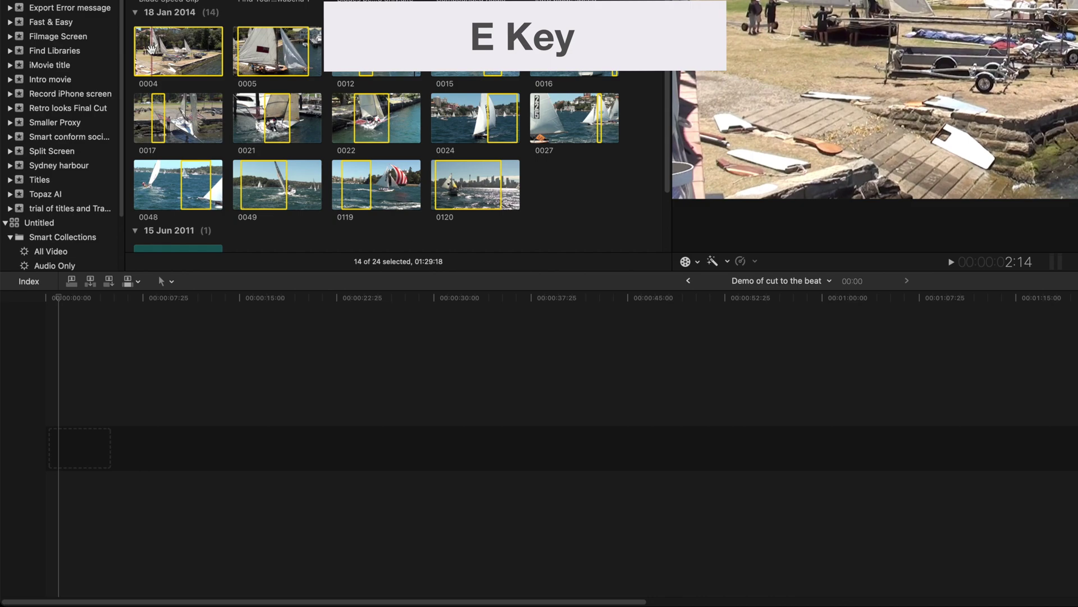
key("e")
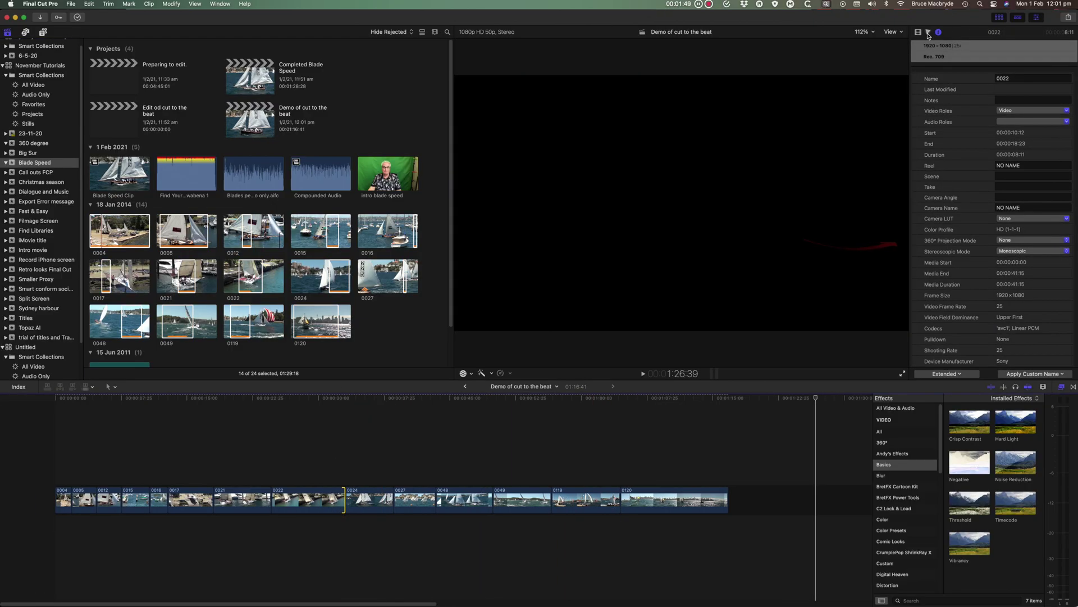
left_click(928, 32)
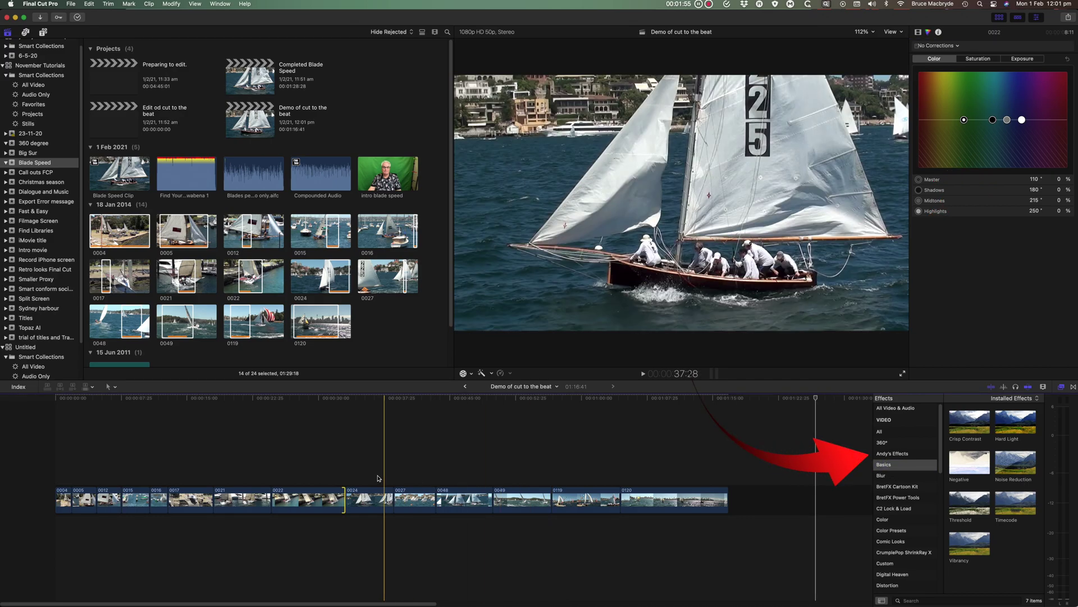
Combine all timeline clips into compound clip 'Demo of cut to the beat Clip', then restore All editing
key("super+a")
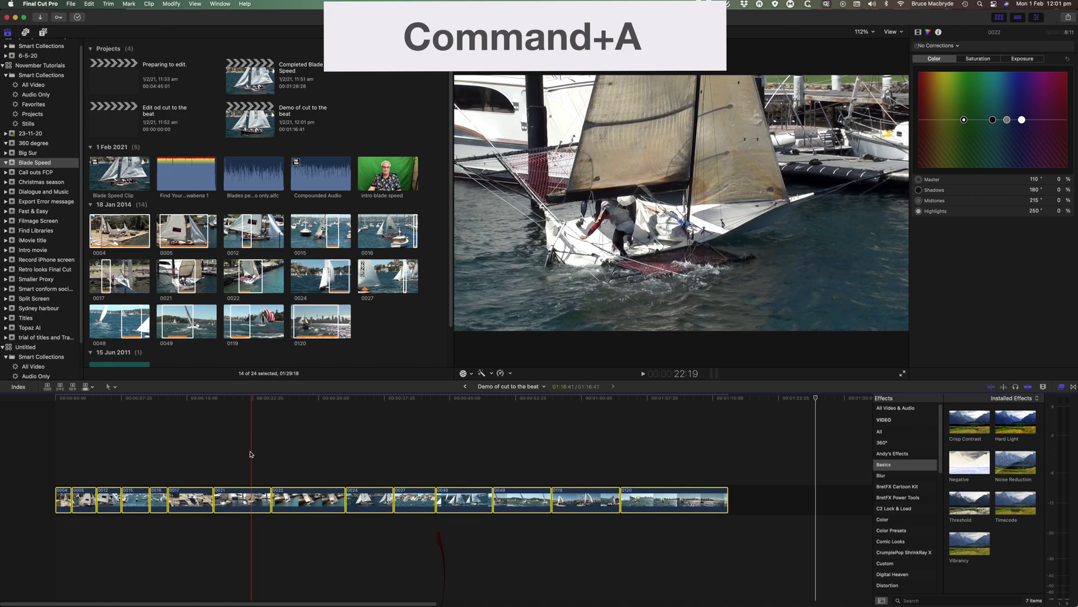
right_click(236, 500)
left_click(257, 444)
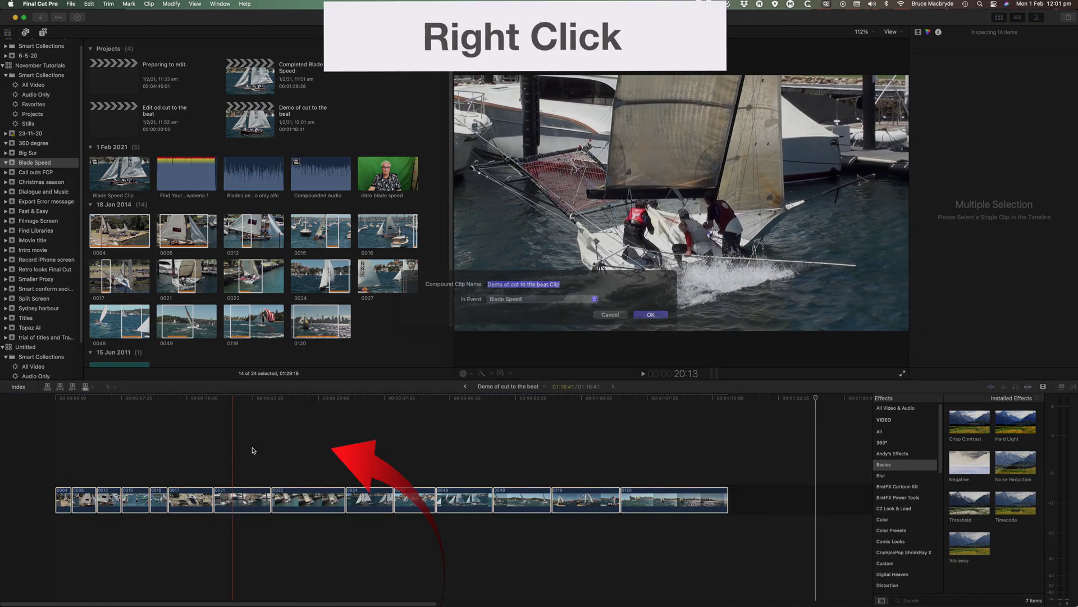
left_click(660, 324)
left_click(92, 386)
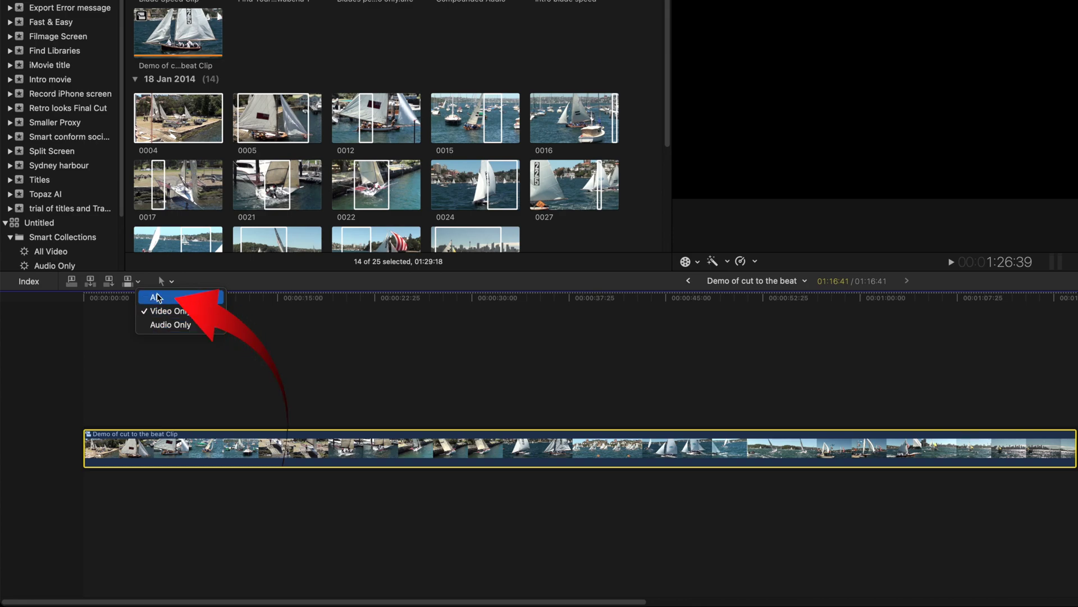
left_click(158, 297)
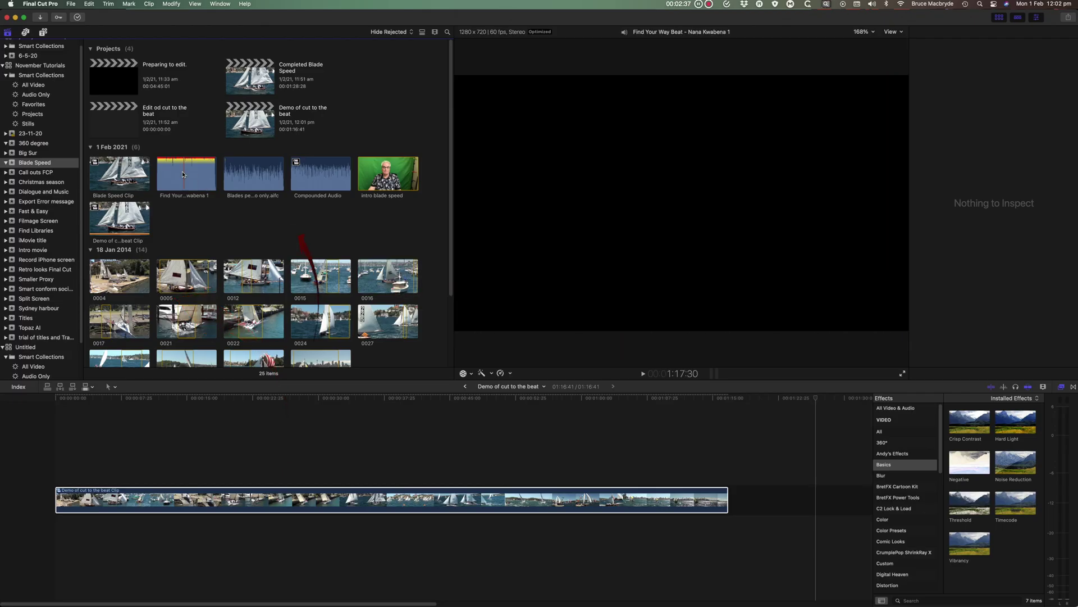
Append the Find Your Way Beat music, connect the compound clip above it, and slide it to about 1:30
left_click(182, 172)
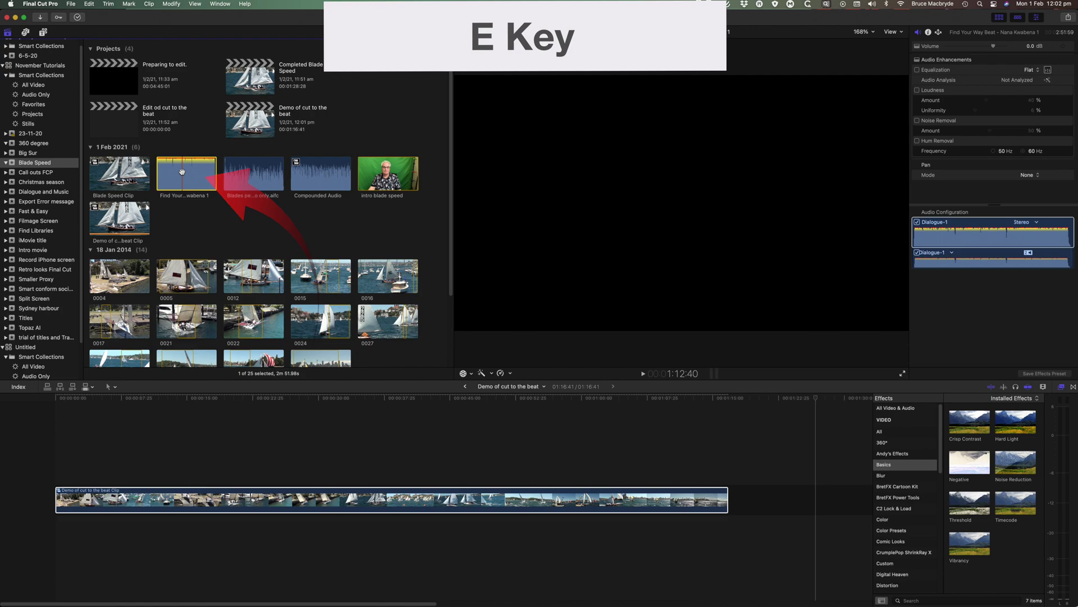
key("e")
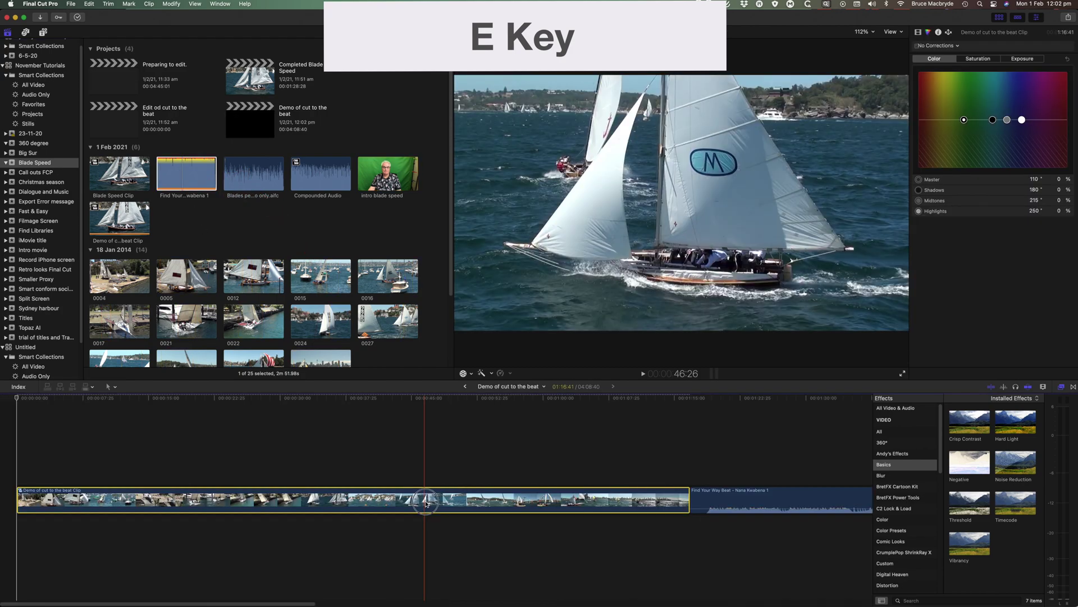
left_click_drag(424, 499, 511, 452)
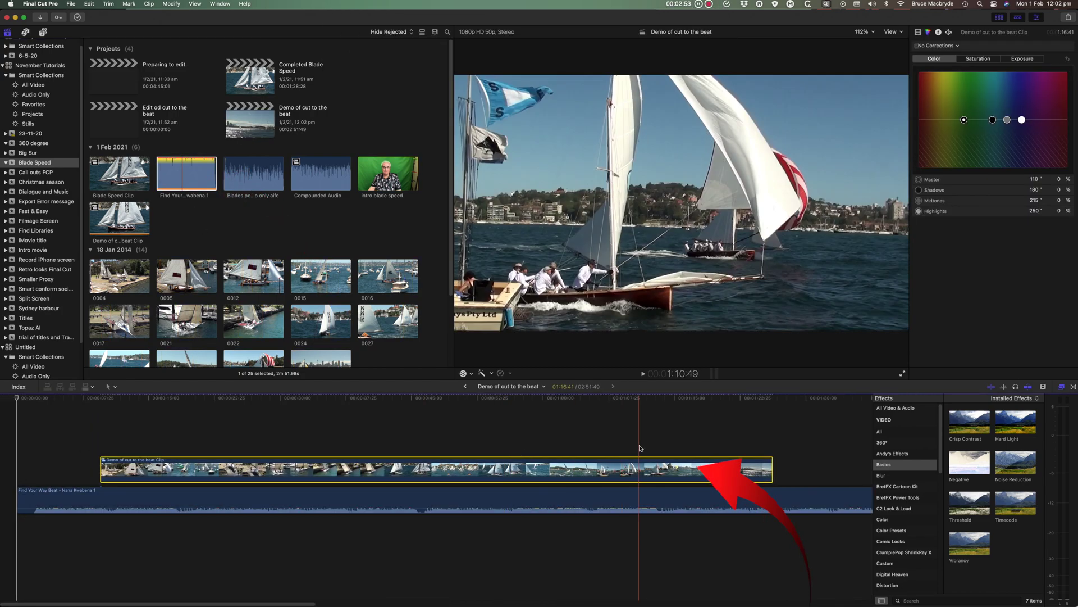
scroll(640, 448, "right", 5)
key("shift+z")
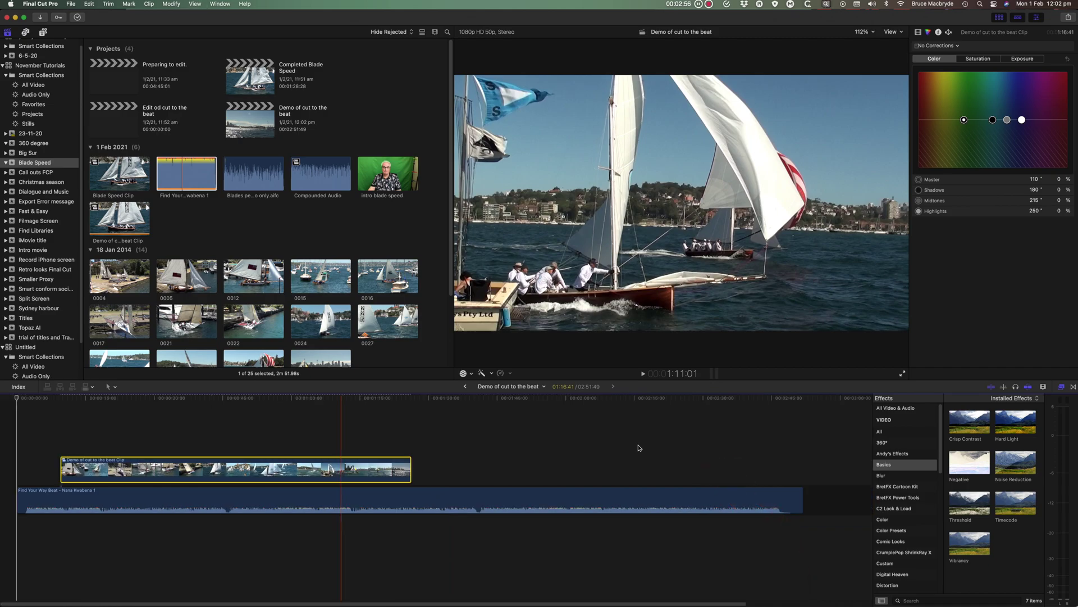
left_click(355, 471)
left_click_drag(355, 470, 737, 475)
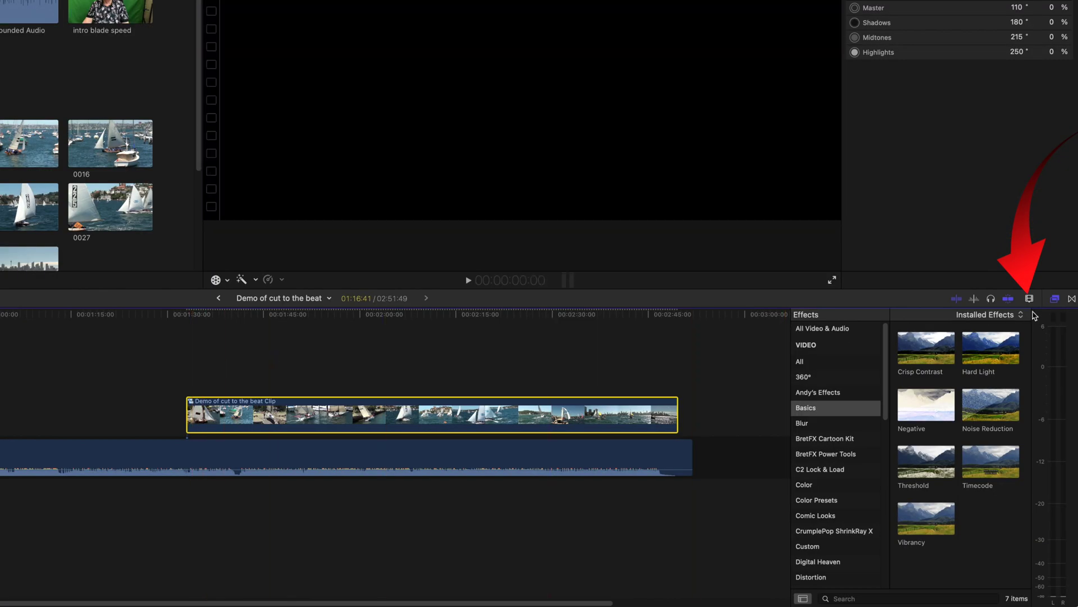
Increase timeline clip height and zoom in around the playhead at 1:32:47
left_click(1032, 298)
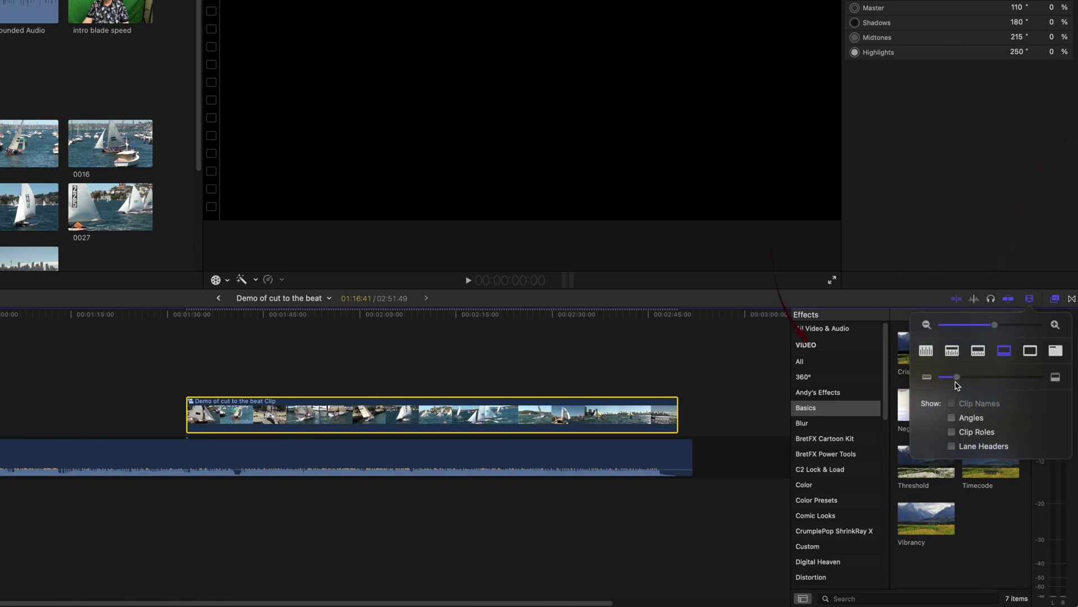
left_click_drag(957, 379, 993, 382)
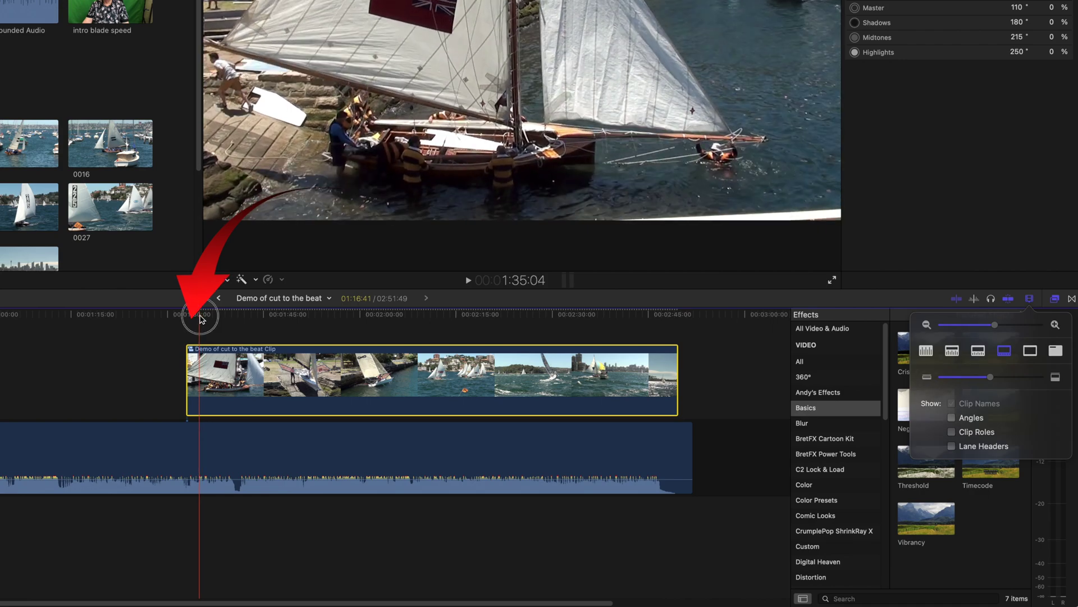
left_click_drag(201, 318, 185, 318)
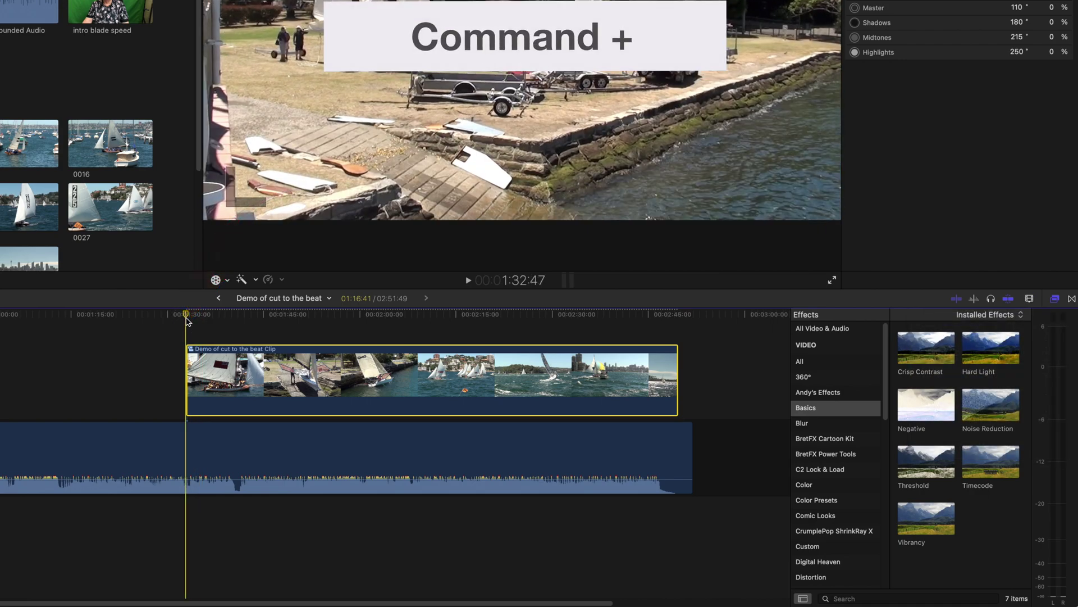
key("super+equal")
key("super+equal")
key("super+equal")
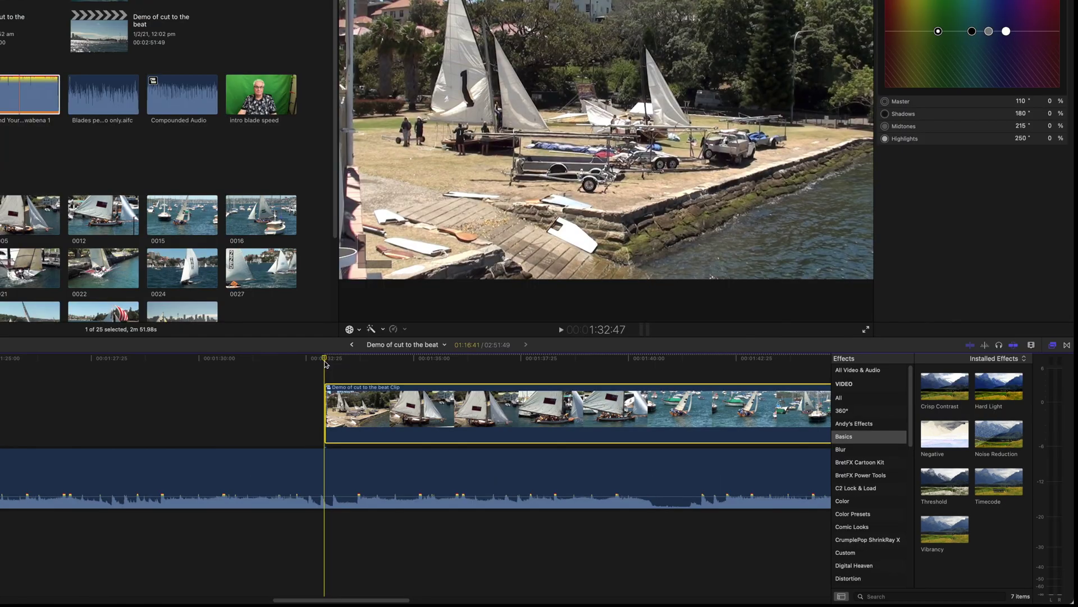
Scrub and step frame by frame to land the playhead on the first scene change at 1:34:41
left_click_drag(326, 359, 410, 372)
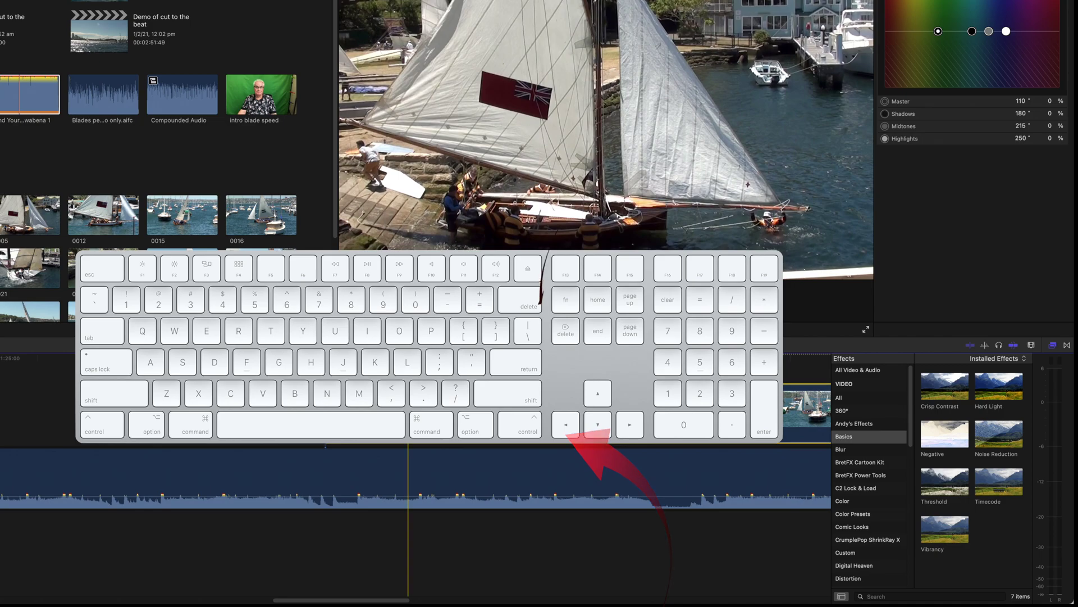
key("Right")
key("Right")
key("Right")
key("Right")
key("Right")
key("Right")
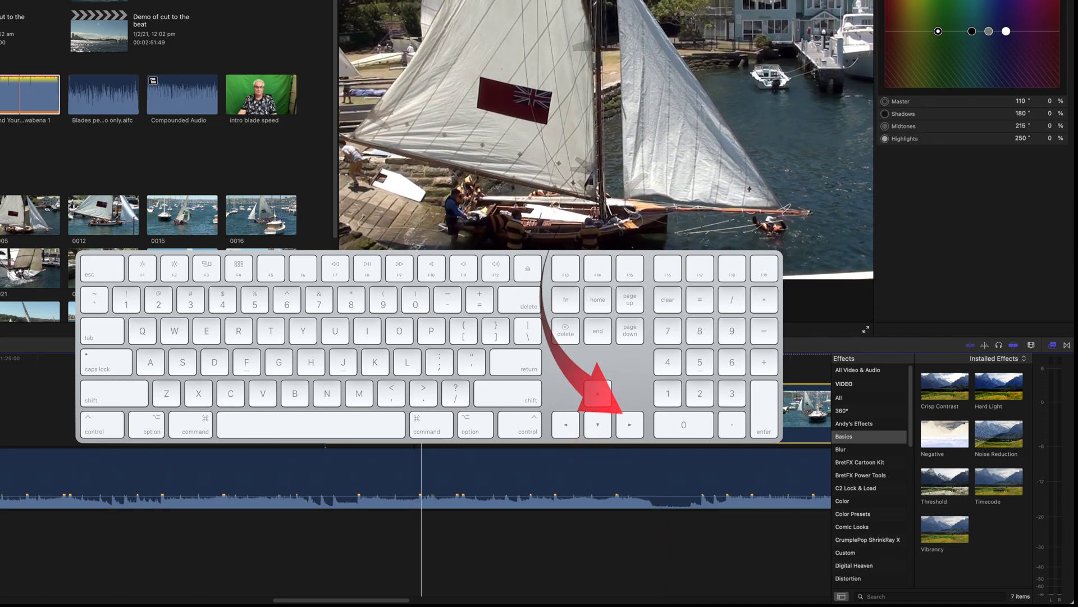
left_click_drag(424, 357, 403, 367)
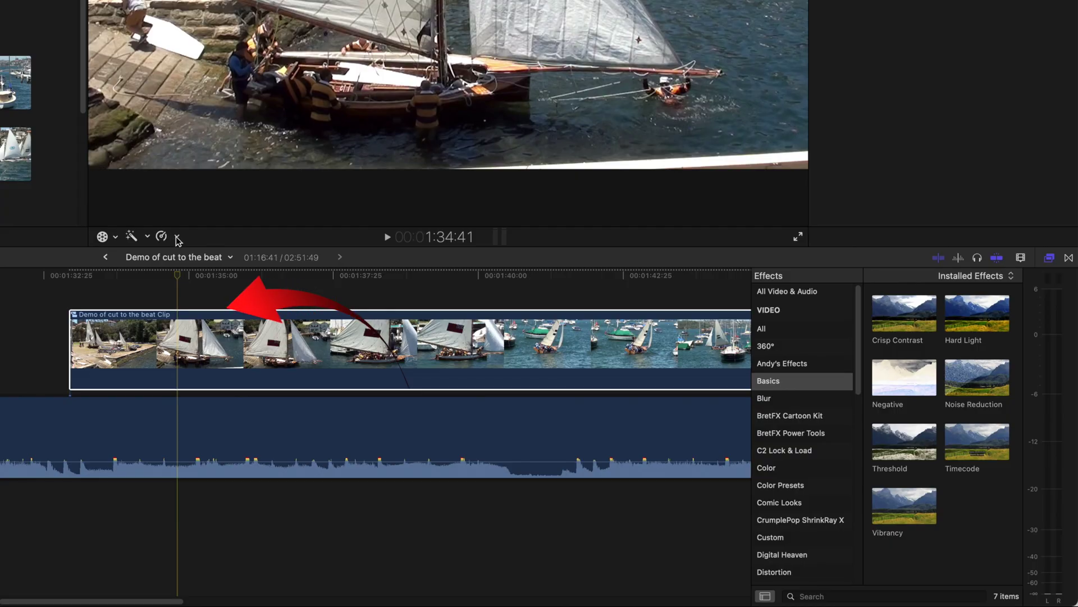
Blade Speed the compound clip at 1:34:41 into two Normal (100%) sections and zoom in on the split
left_click(510, 373)
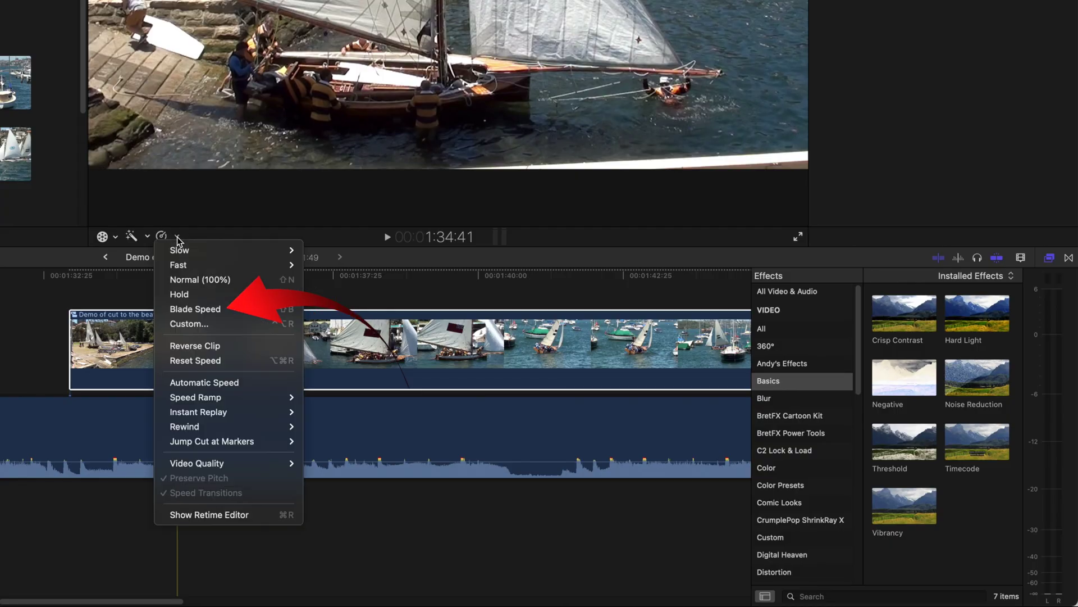
left_click(205, 309)
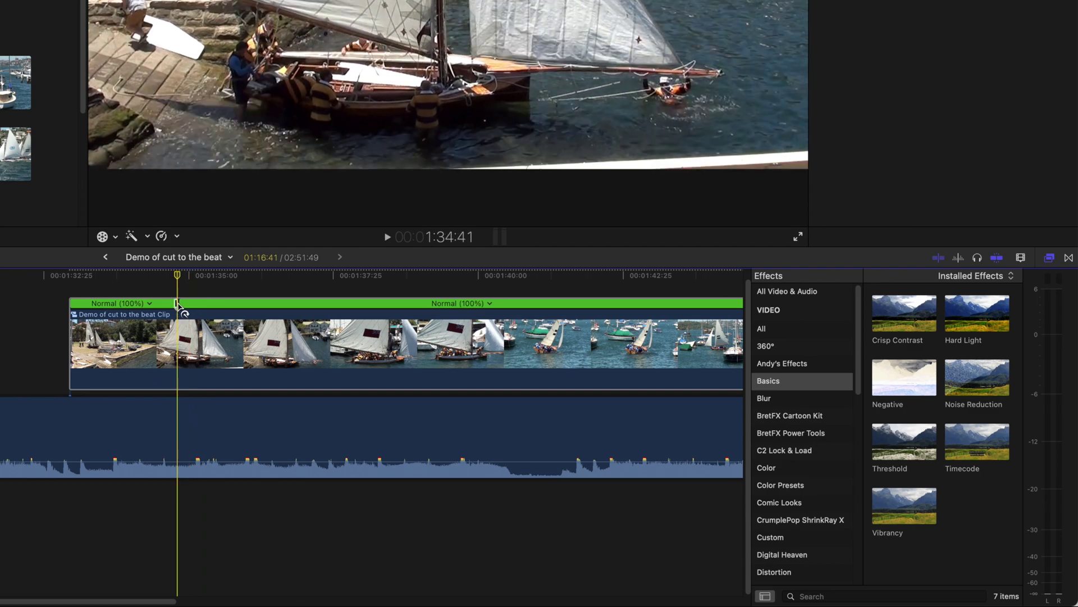
left_click(177, 305)
key("super+equal")
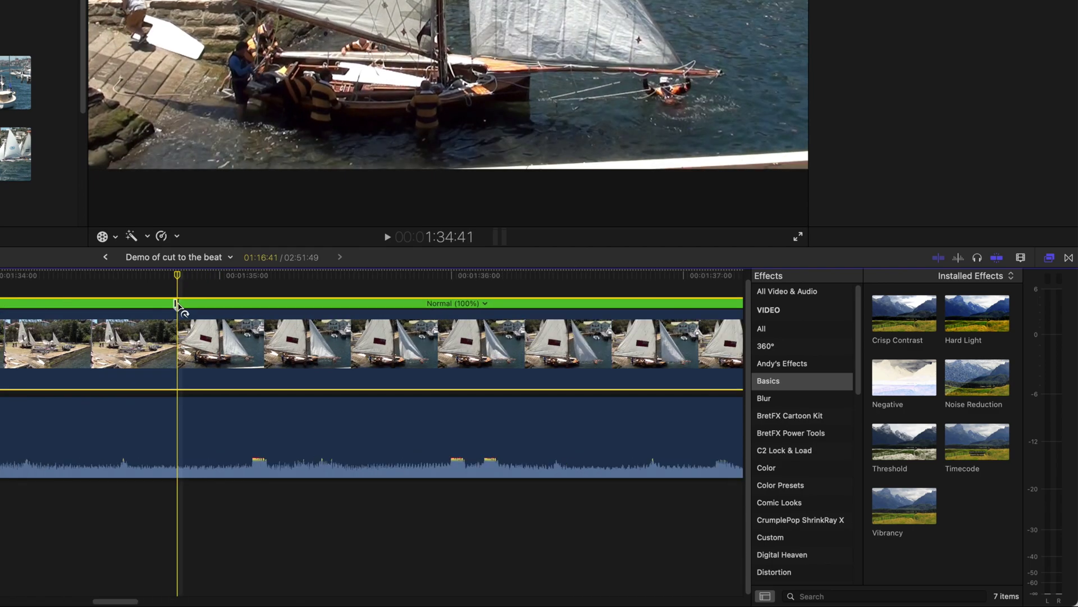
scroll(177, 306, "left", 3)
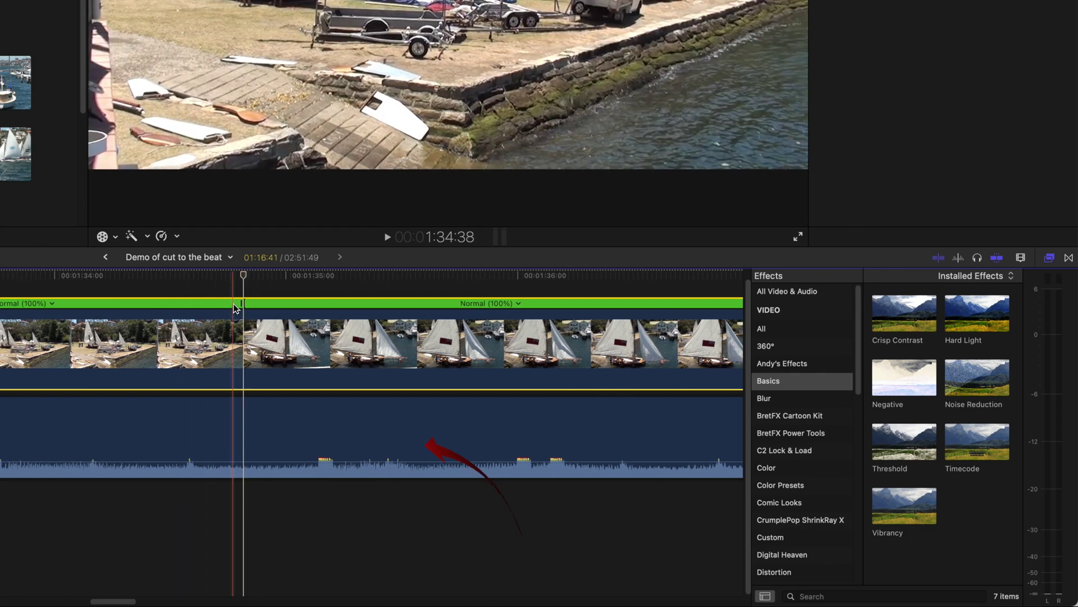
Add a marker on the Find Your Way Beat music at the 1:35:07 beat
left_click(320, 423)
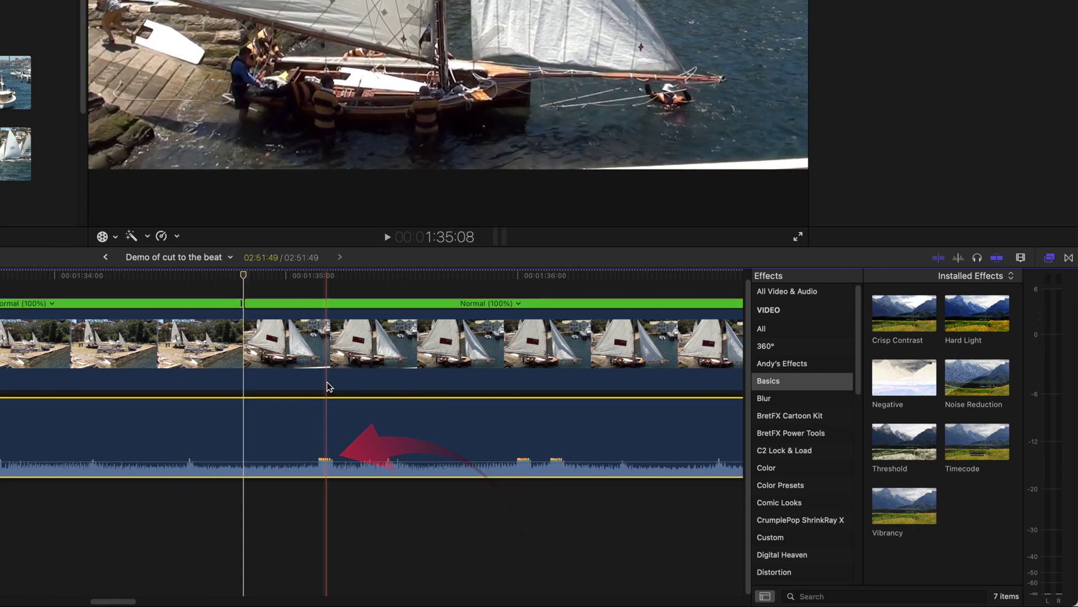
left_click(322, 281)
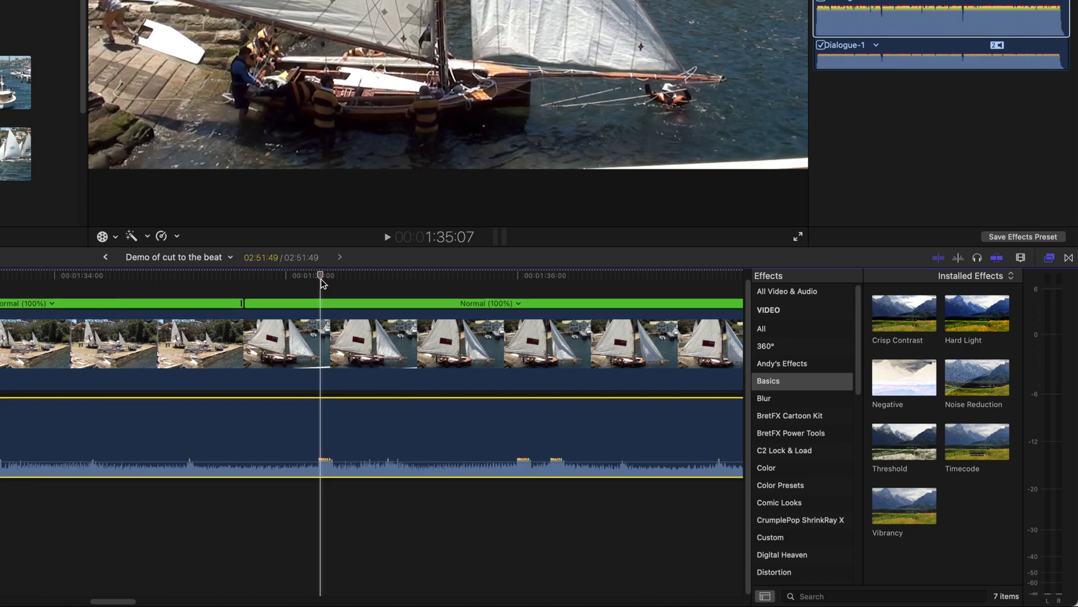
key("m")
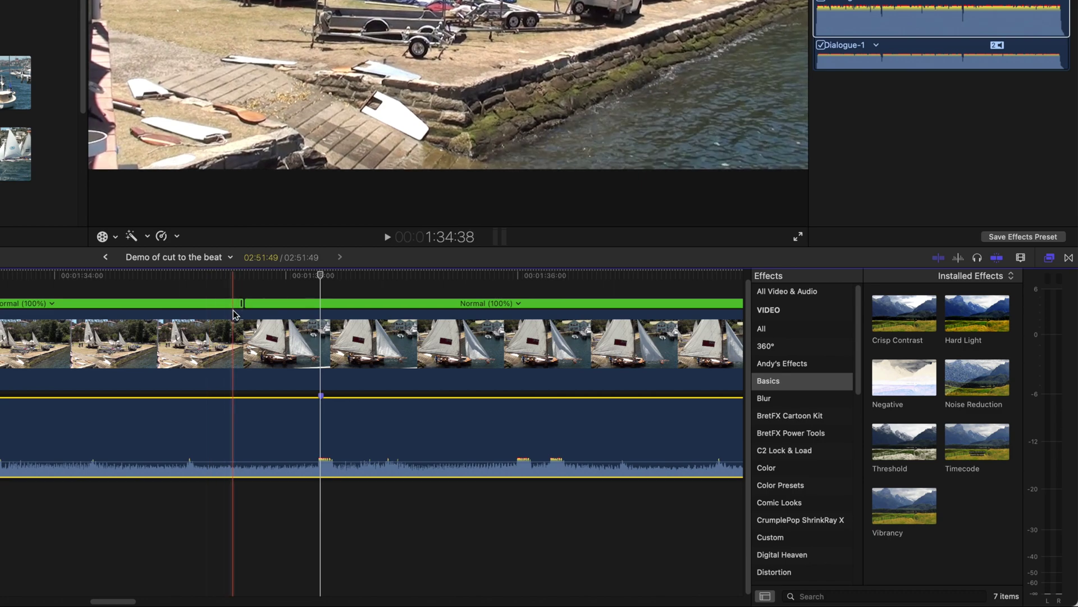
Drag the first section's retime handle to Slow (84%) so the scene change meets the marker
left_click(241, 329)
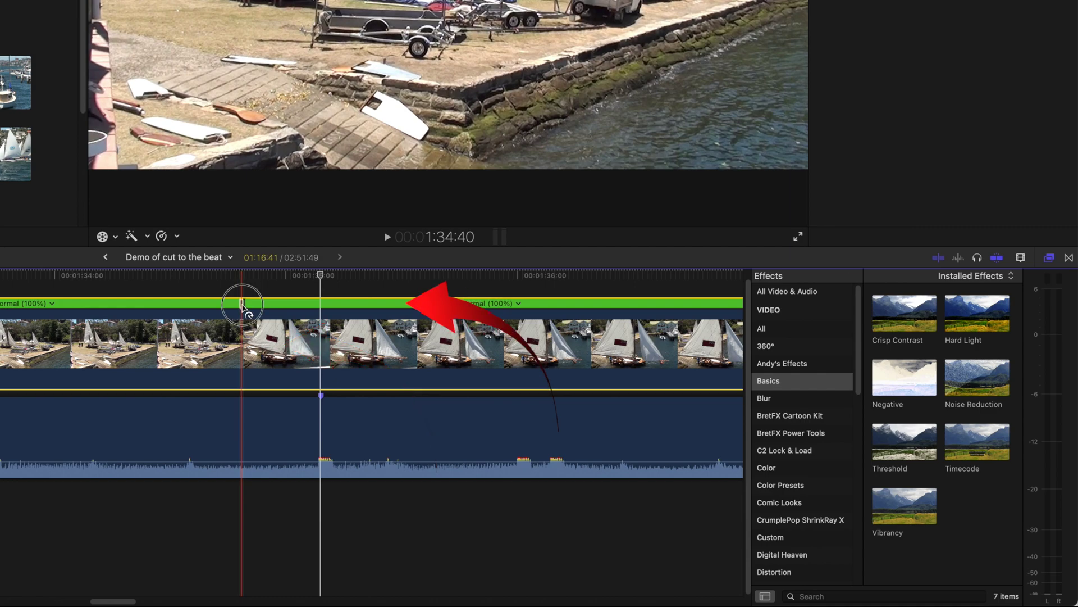
left_click(242, 306)
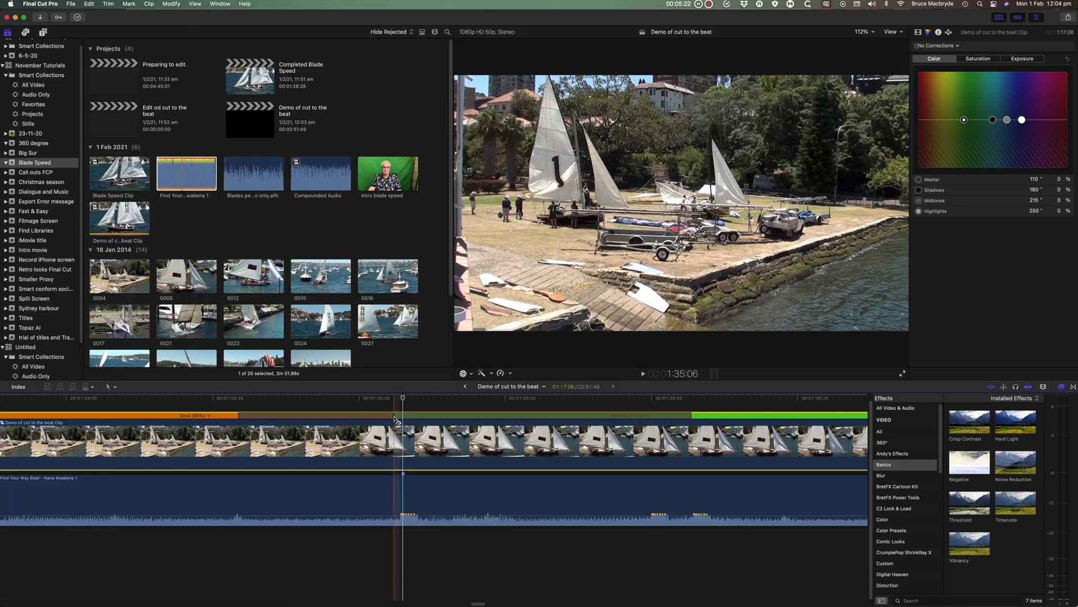
left_click_drag(397, 419, 415, 419)
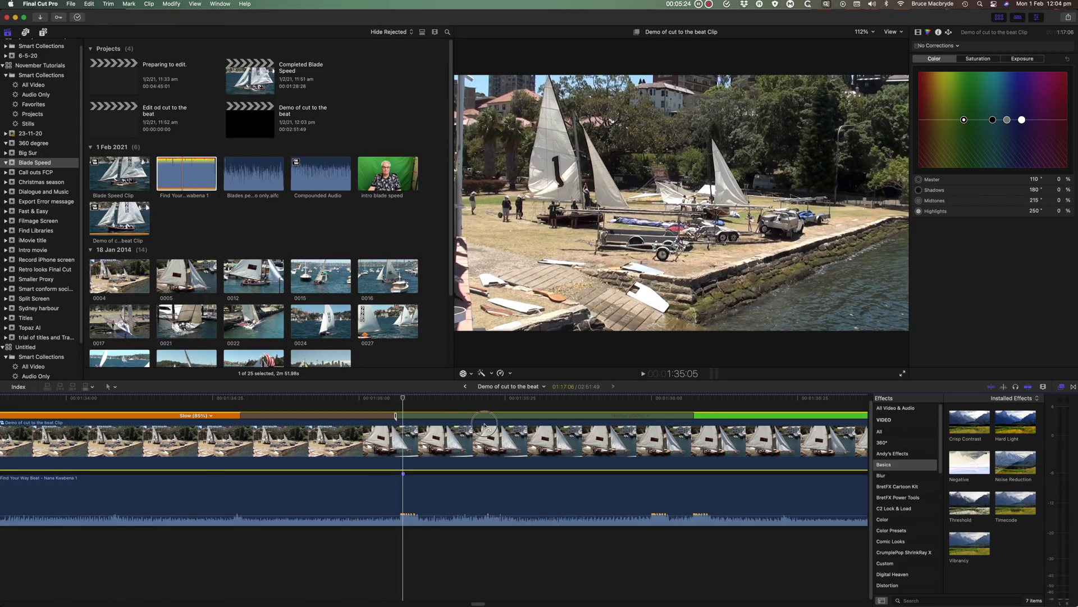
left_click_drag(665, 432, 715, 439)
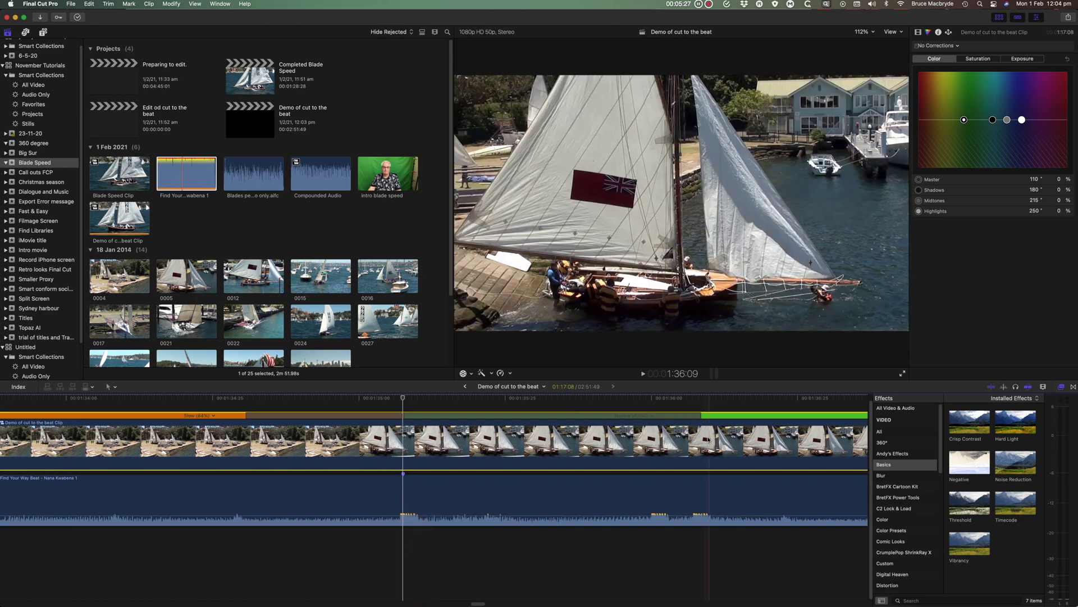
key("super+minus")
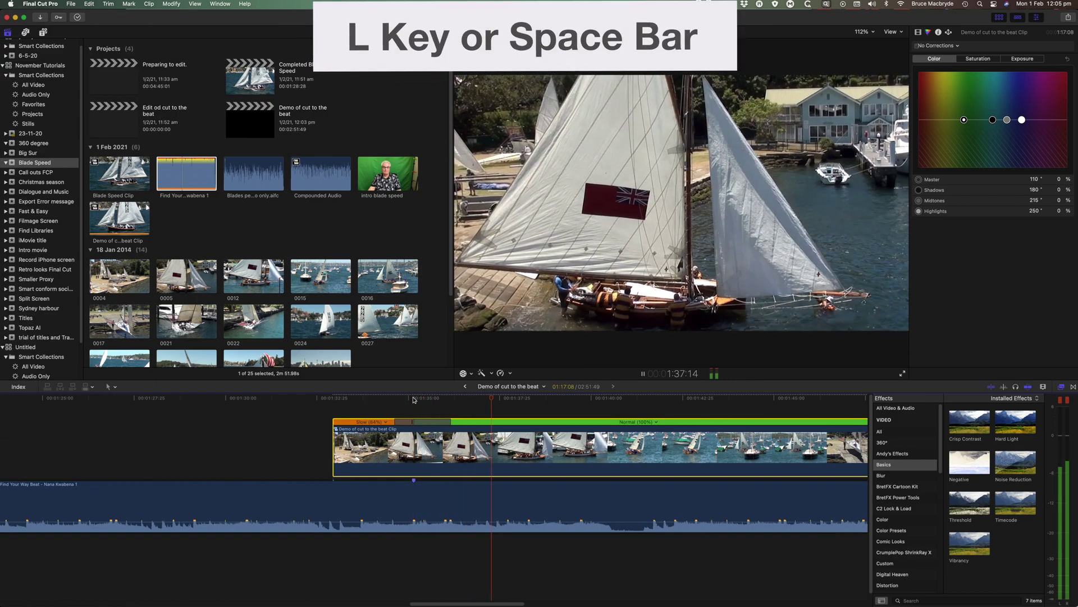
Blade the clip's speed at the 1:38:01 scene change, leaving two Normal (100%) segments
key("space")
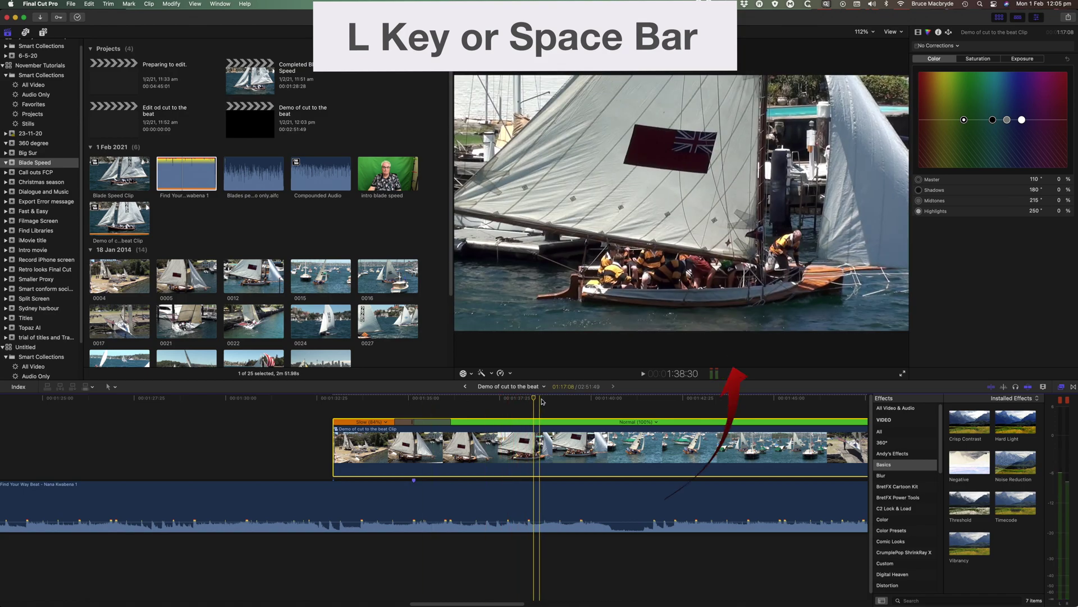
left_click_drag(535, 399, 521, 403)
key("Left")
key("Left")
key("Left")
key("shift+b")
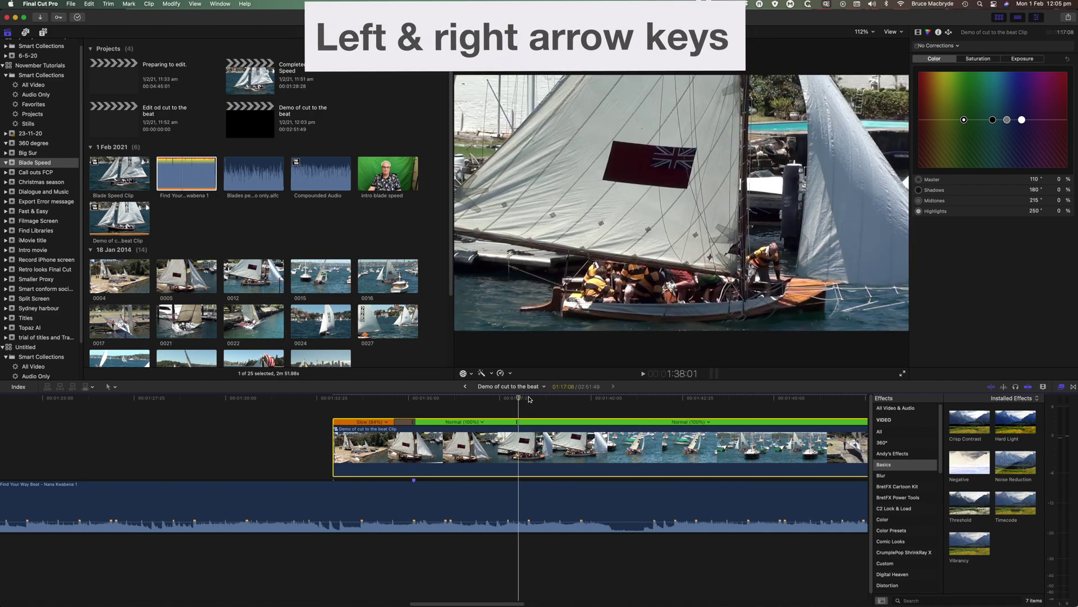
key("super+equal")
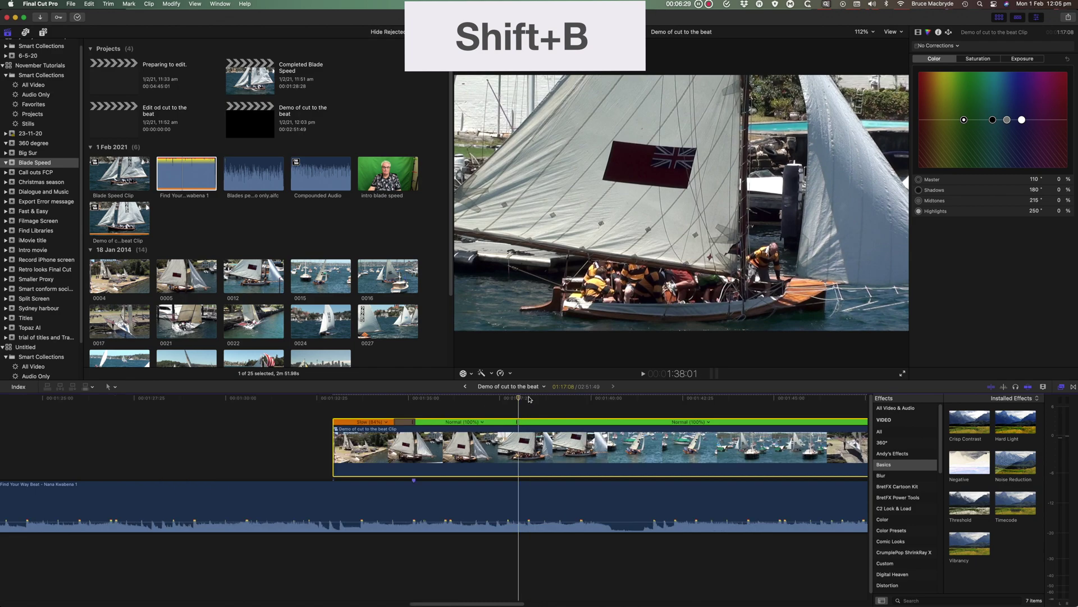
key("super+equal")
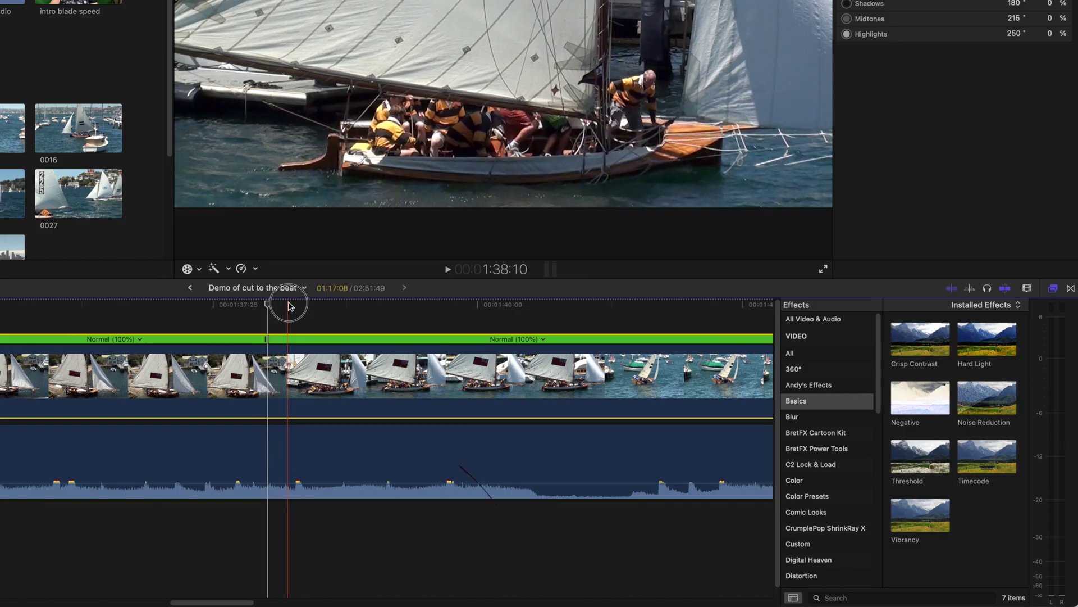
Stretch the section before the second split to Slow (90%) so its cut meets the next beat
left_click_drag(533, 399, 540, 399)
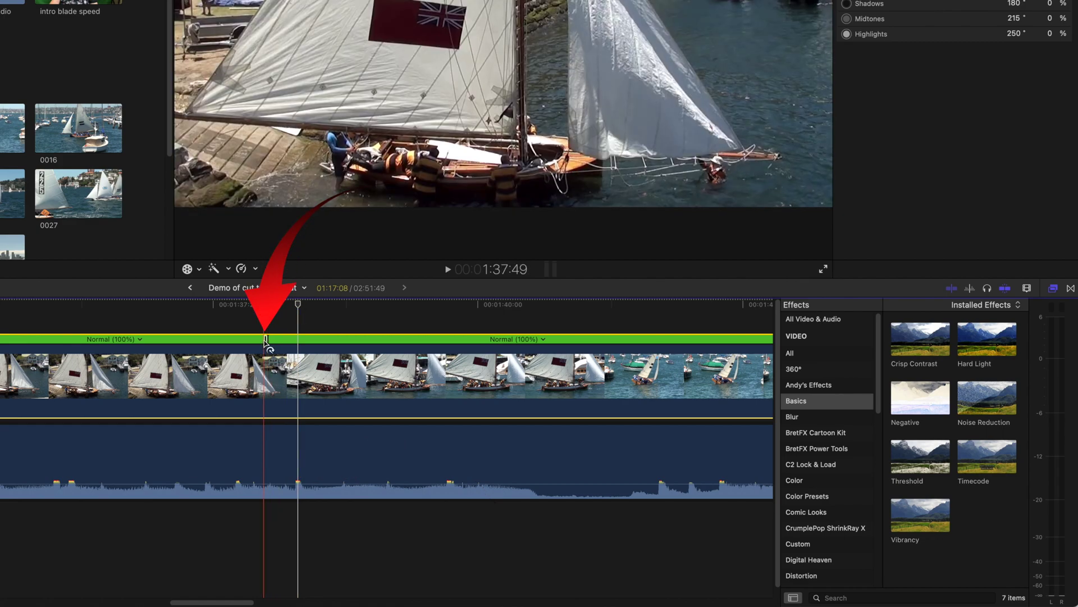
left_click(293, 343)
left_click_drag(293, 344, 361, 338)
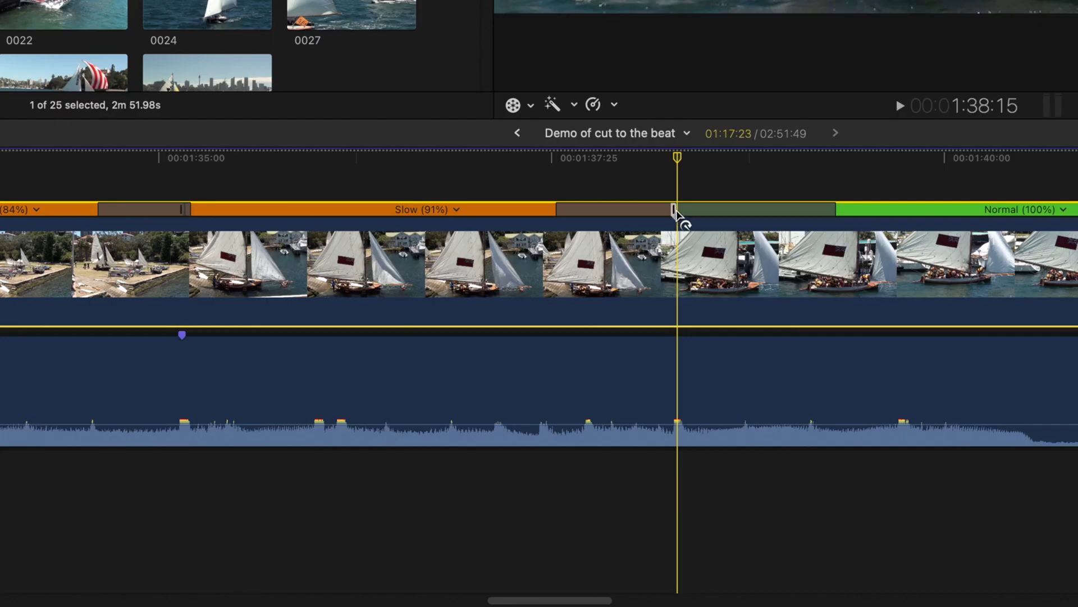
left_click(300, 340)
left_click_drag(682, 216, 717, 219)
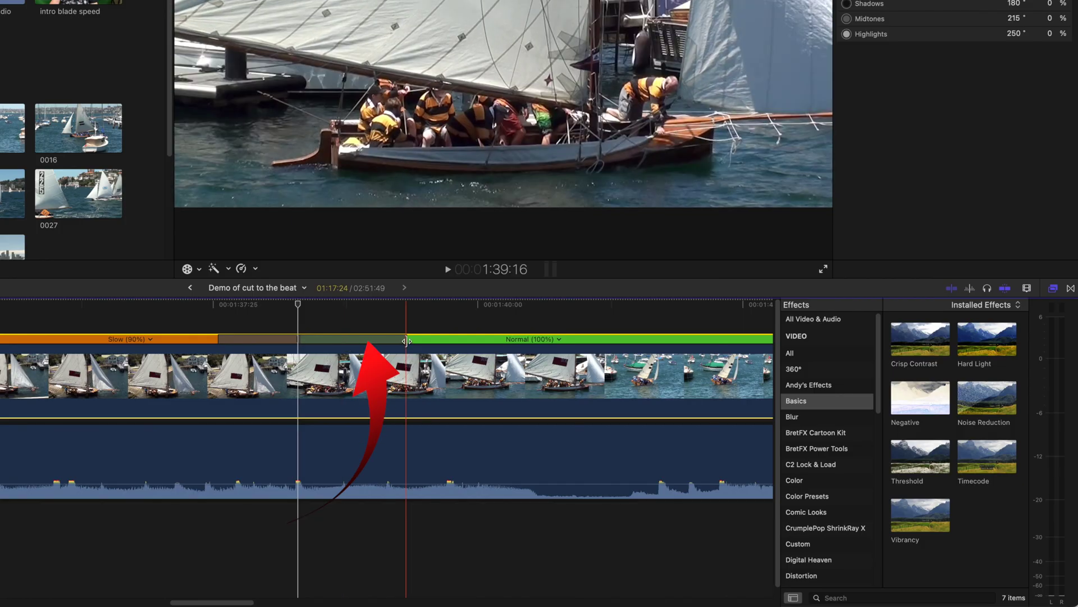
Lengthen the speed transition easing the Slow (90%) section into the Normal (100%) section
left_click(406, 341)
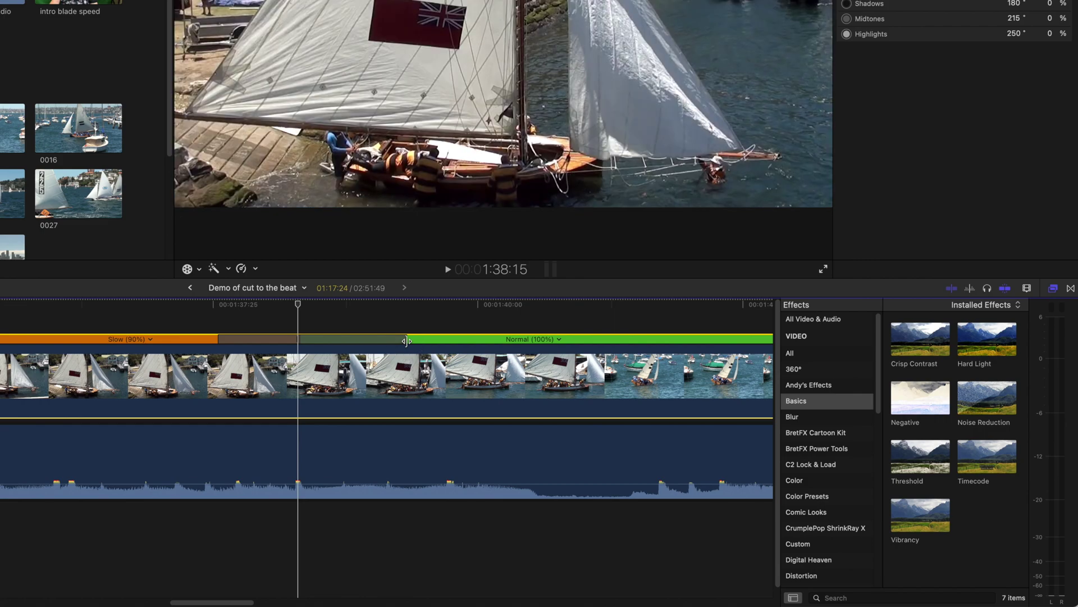
left_click_drag(406, 340, 329, 341)
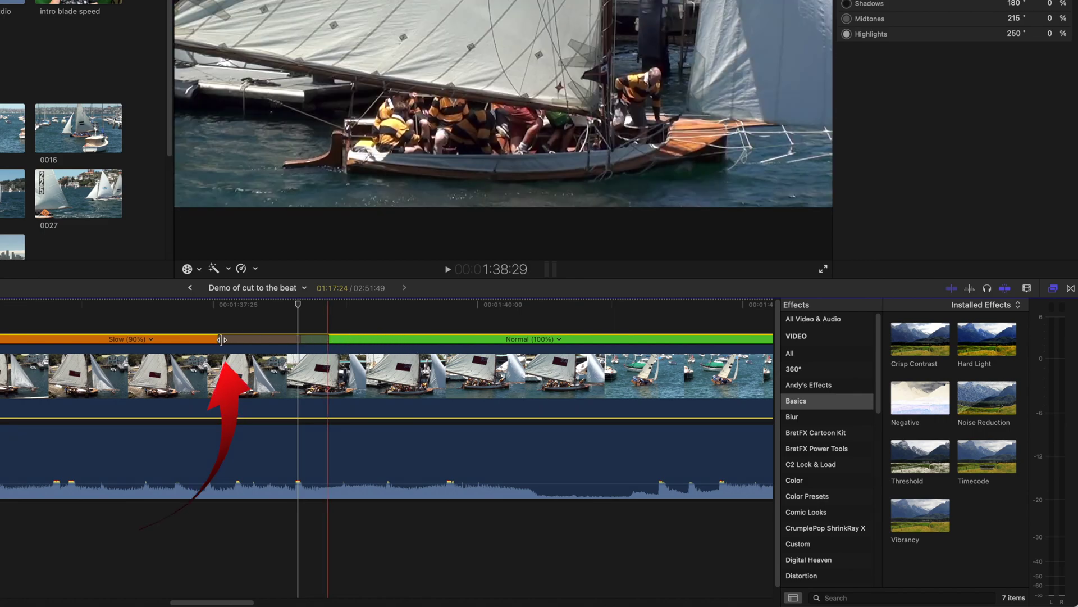
mouse_move(221, 340)
left_mouse_down()
mouse_move(264, 342)
mouse_move(219, 339)
left_mouse_up()
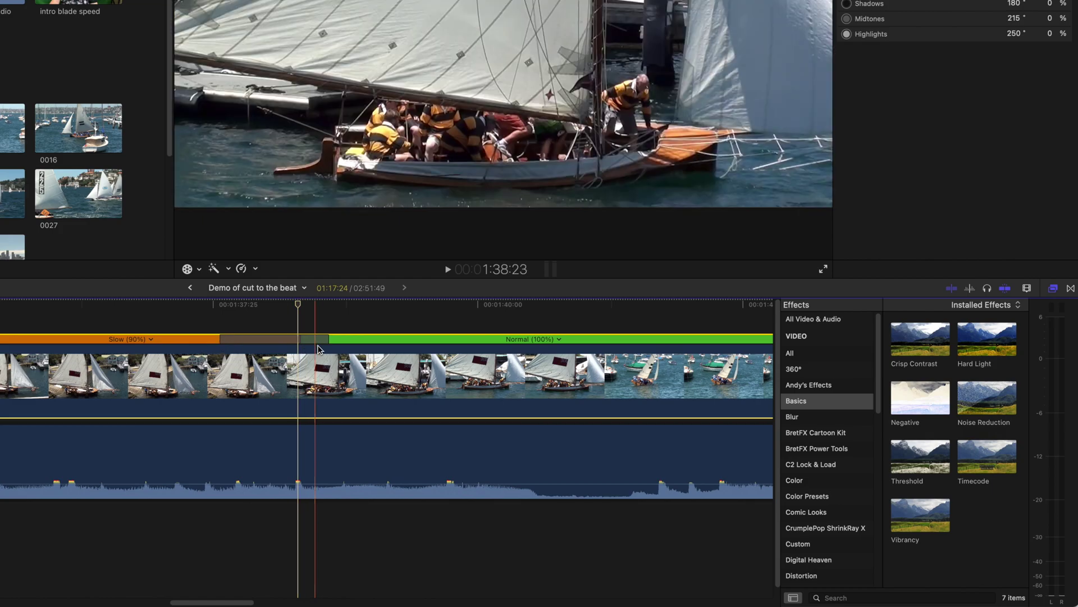
left_click_drag(328, 339, 374, 340)
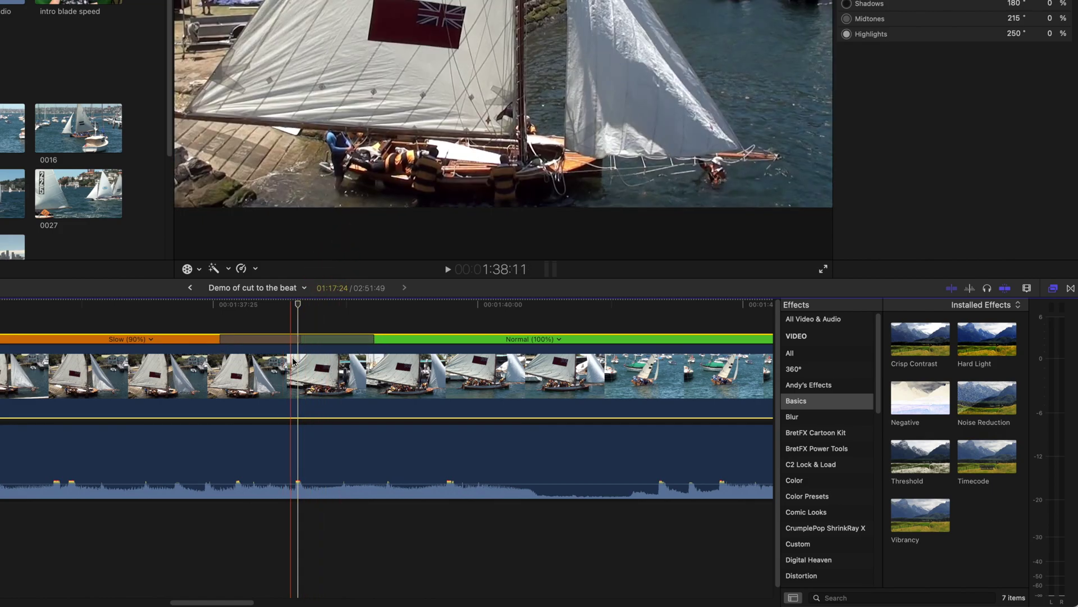
scroll(393, 331, "right", 5)
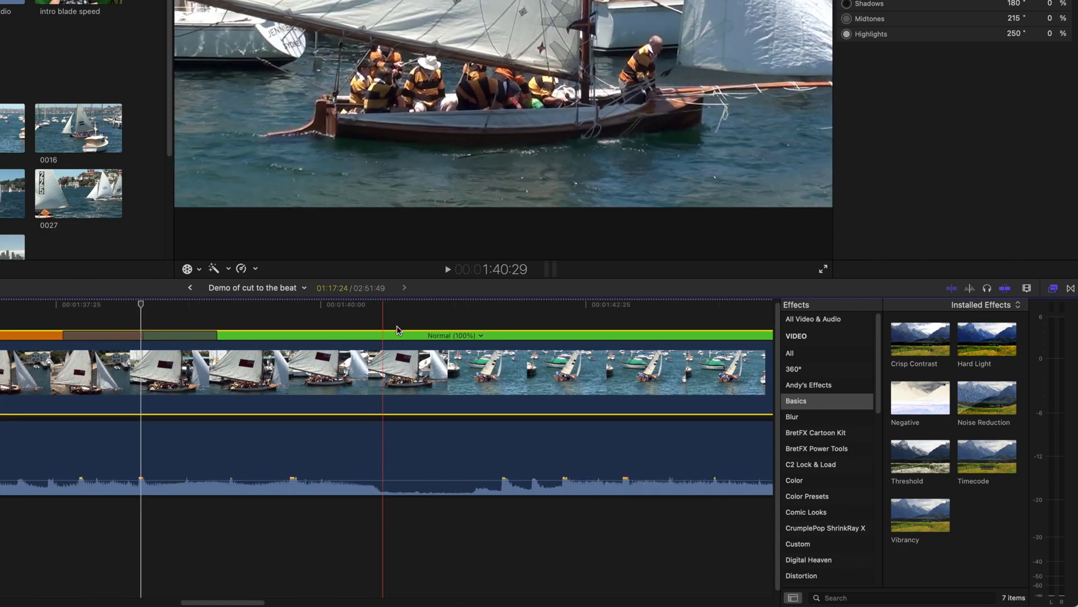
Find the exact frame of the next scene change and blade the speed there
scroll(397, 329, "right", 4)
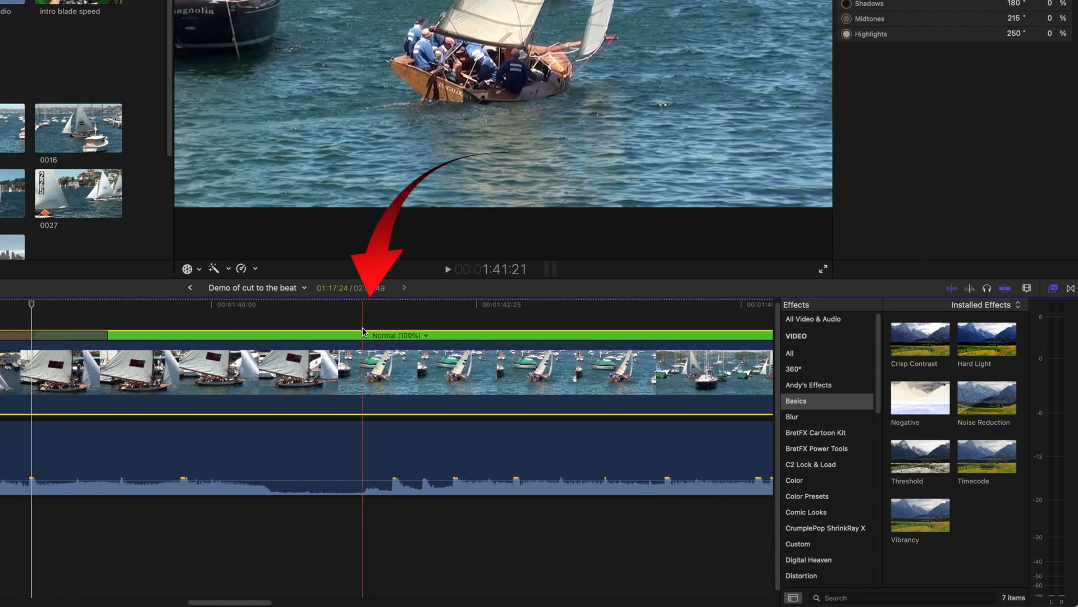
left_click(333, 333)
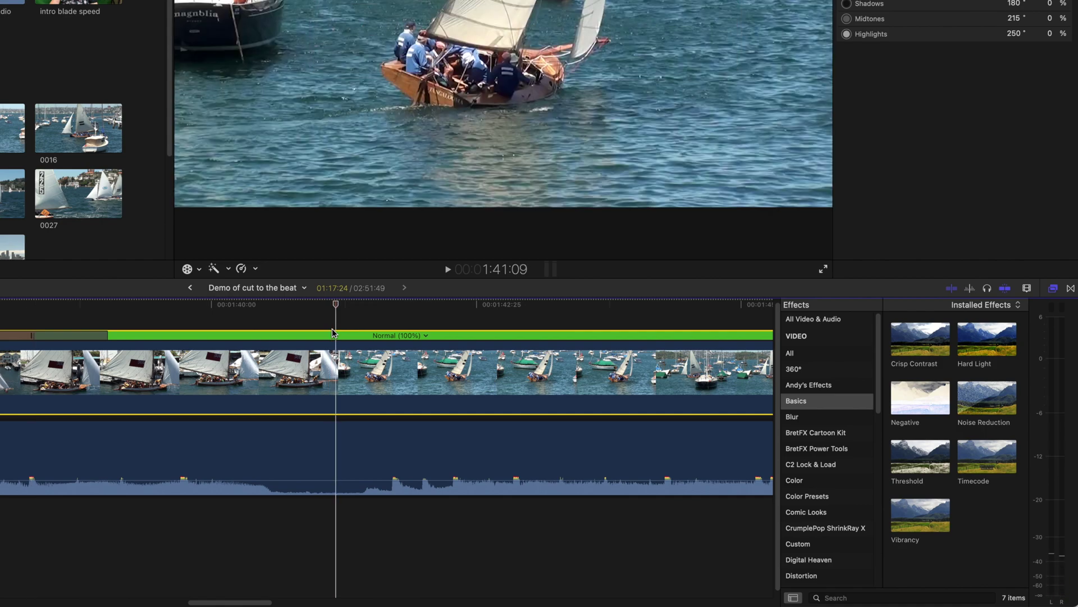
key("Right")
key("Right")
key("Right")
key("Left")
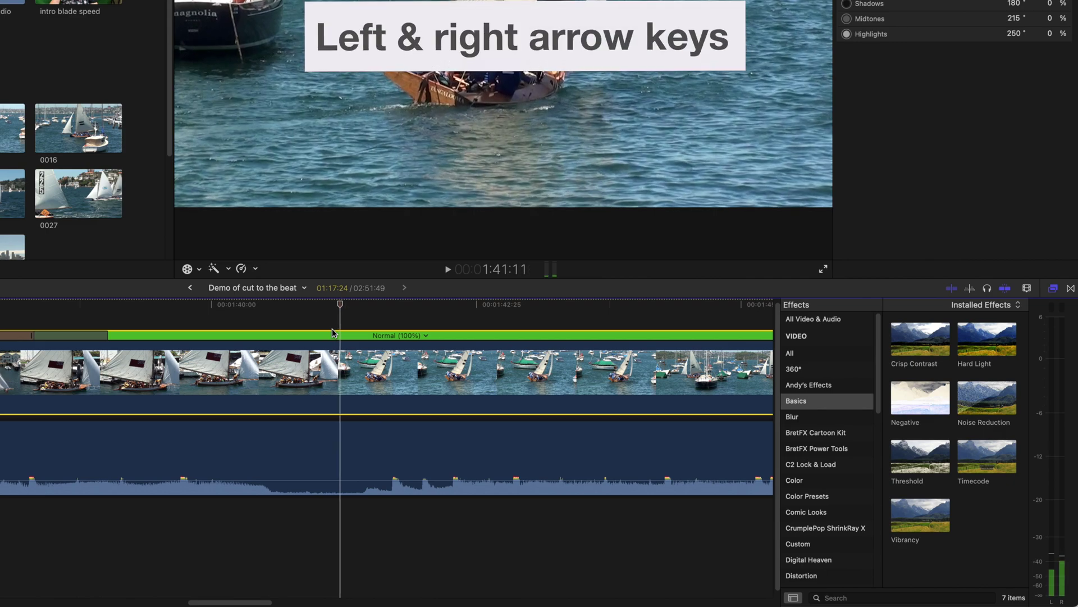
key("Left")
key("Left")
key("Left")
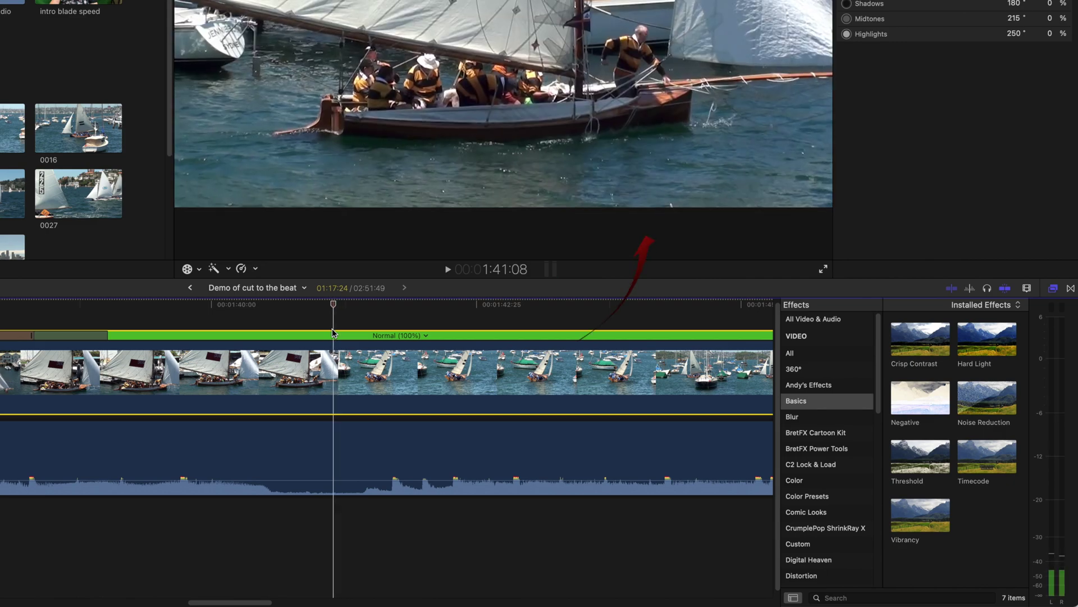
key("Right")
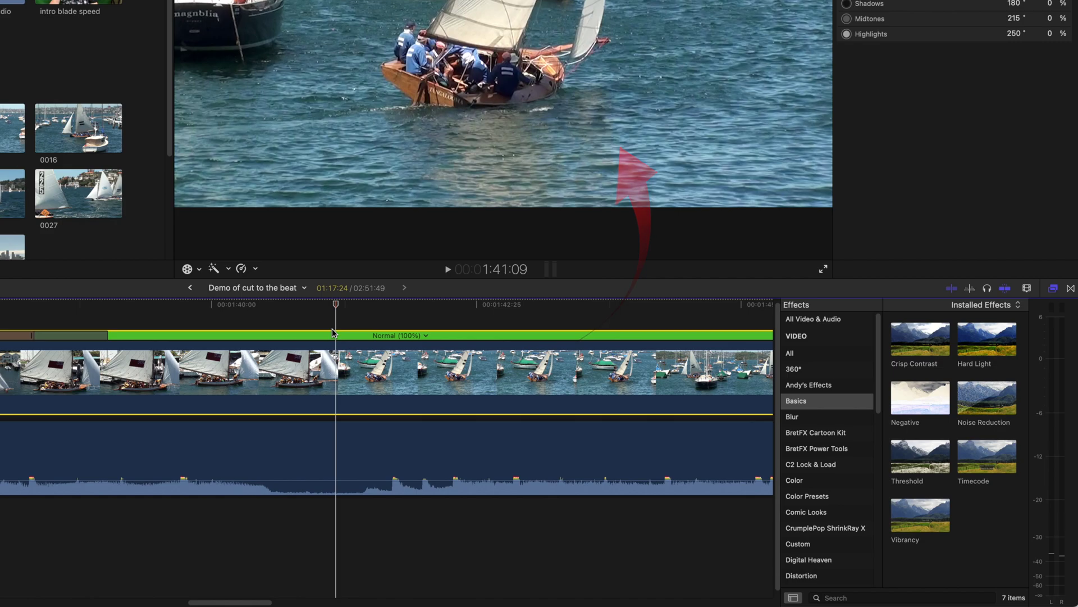
key("shift+b")
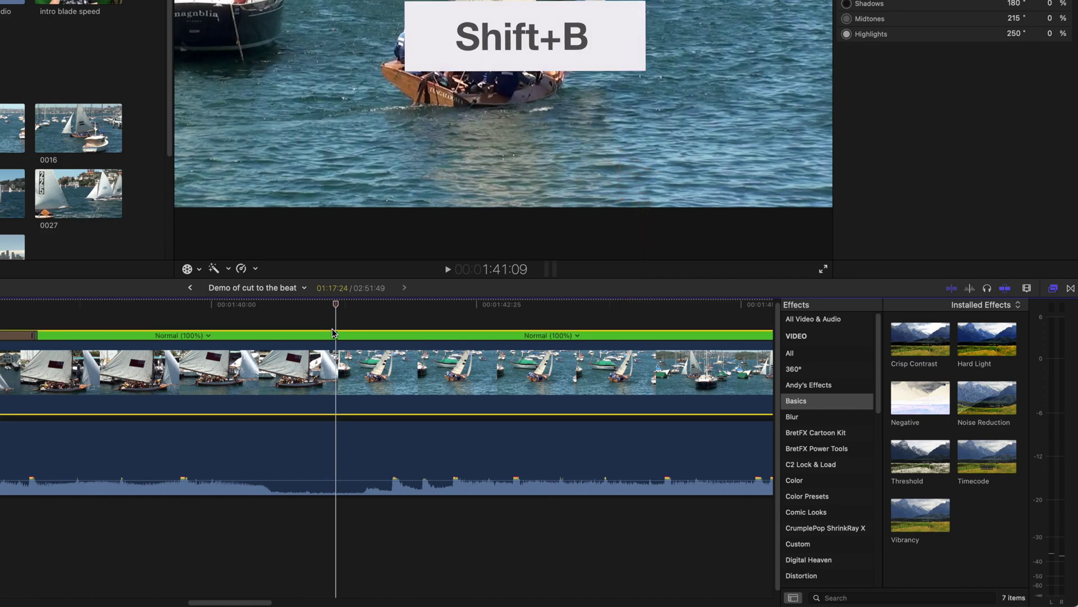
Slow the section before that cut to 84% so it lands on the music beat
scroll(344, 344, "left", 1)
left_click_drag(344, 344, 401, 335)
left_click(386, 310)
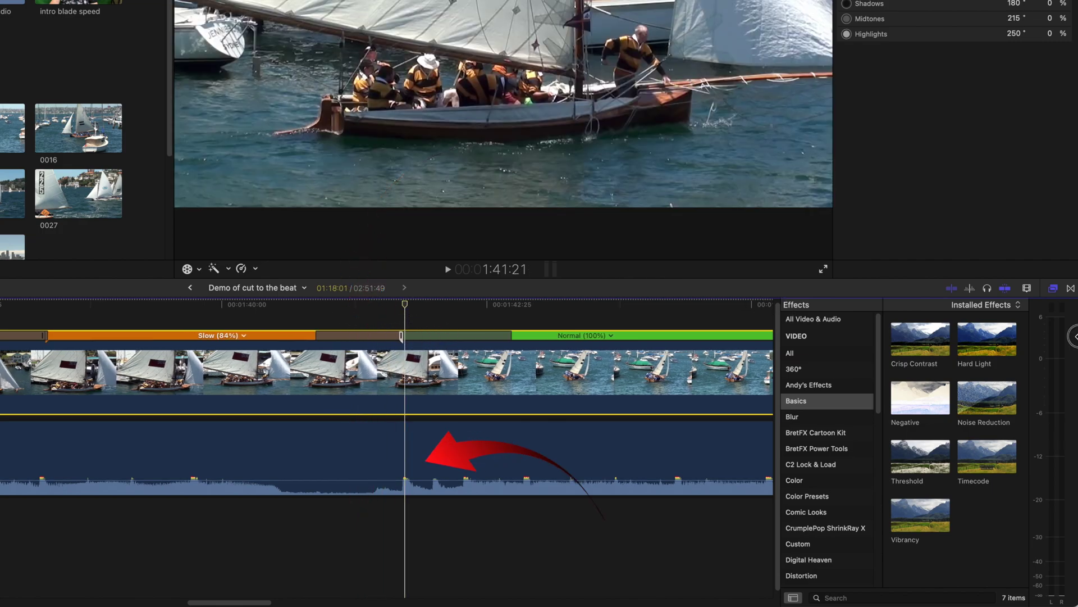